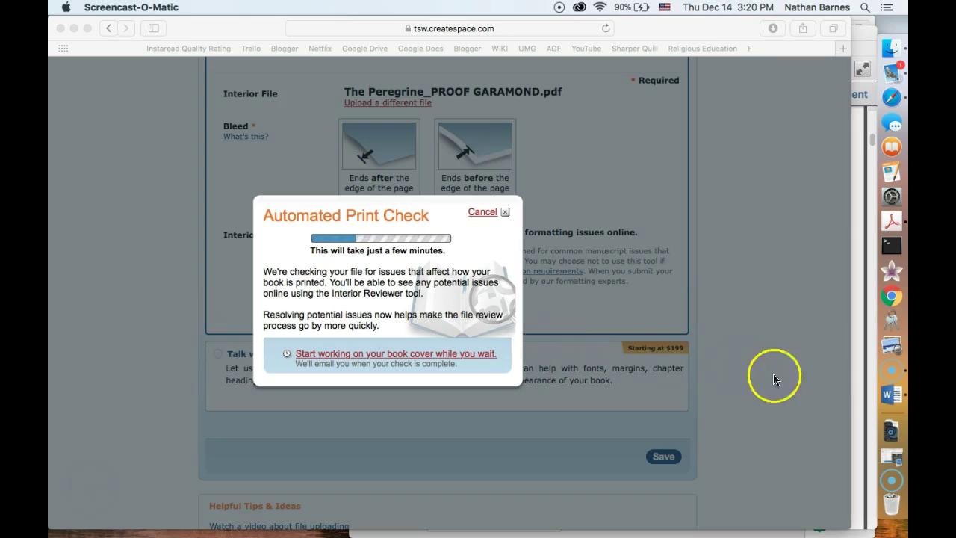
Bring the Word manuscript forward while the Automated Print Check runs on the proof PDF.
{"action": "left_click", "coordinate": [892, 394]}
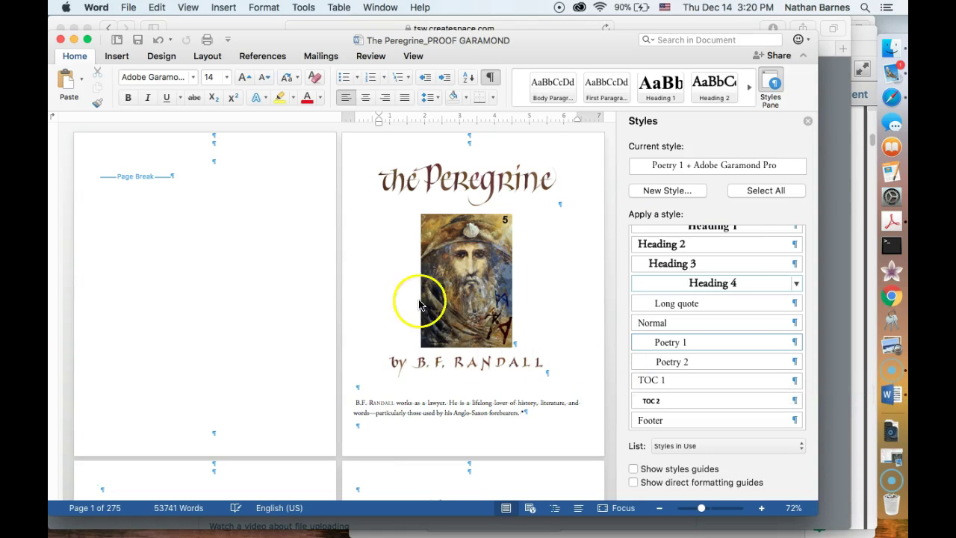
Page down from the title page to manuscript pages 81–82, Wanderer lines 15–30.
{"action": "left_click_drag", "start_coordinate": [528, 47], "coordinate": [599, 31]}
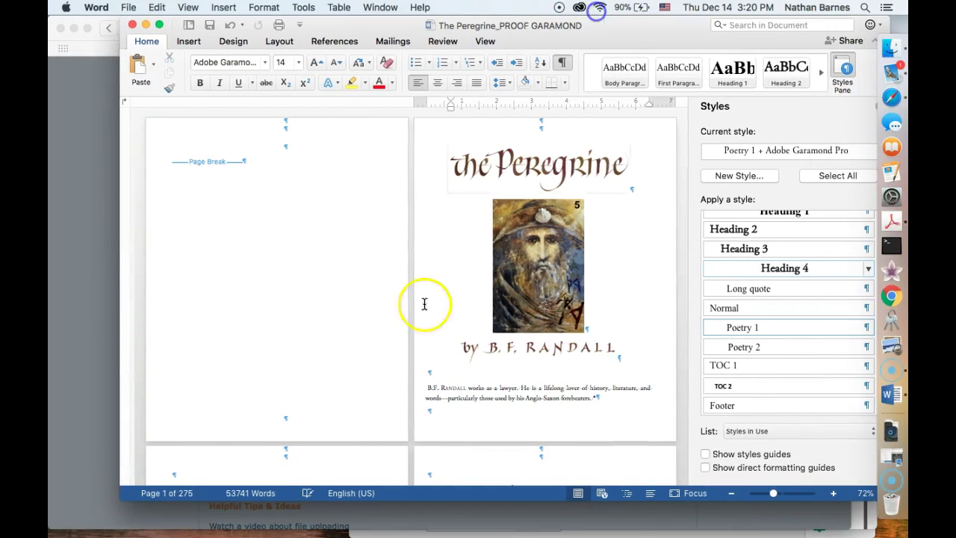
{"action": "scroll", "coordinate": [410, 319], "scroll_direction": "down", "scroll_amount": 15}
{"action": "scroll", "coordinate": [410, 321], "scroll_direction": "down", "scroll_amount": 20}
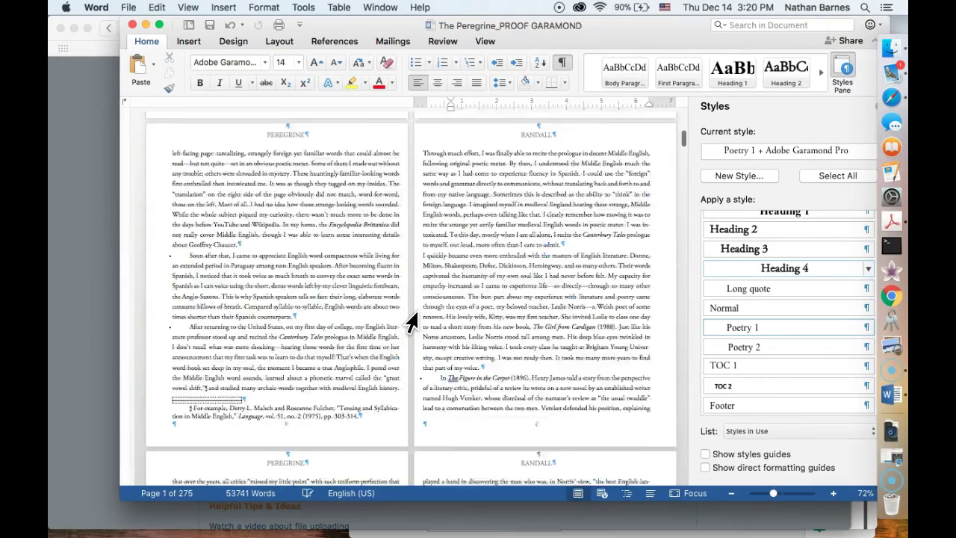
{"action": "scroll", "coordinate": [410, 321], "scroll_direction": "down", "scroll_amount": 20}
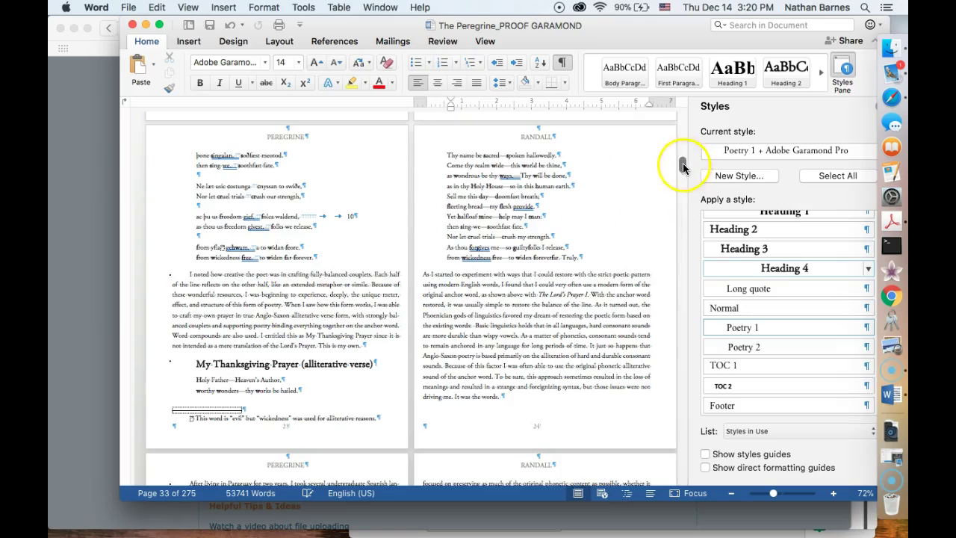
{"action": "left_click", "coordinate": [684, 195]}
{"action": "left_click_drag", "start_coordinate": [685, 196], "coordinate": [664, 255]}
{"action": "scroll", "coordinate": [256, 295], "scroll_direction": "down", "scroll_amount": 1}
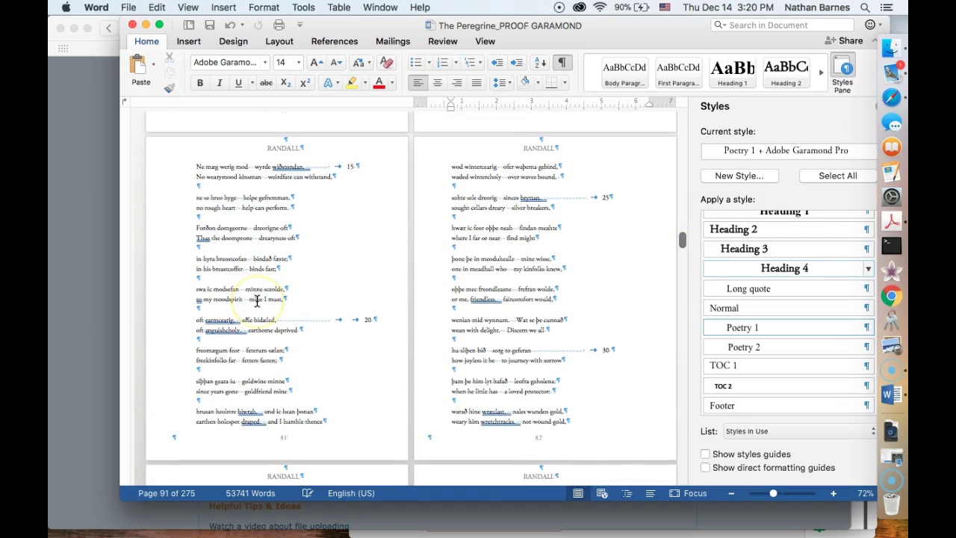
{"action": "left_click", "coordinate": [209, 419]}
{"action": "left_click_drag", "start_coordinate": [209, 418], "coordinate": [340, 420]}
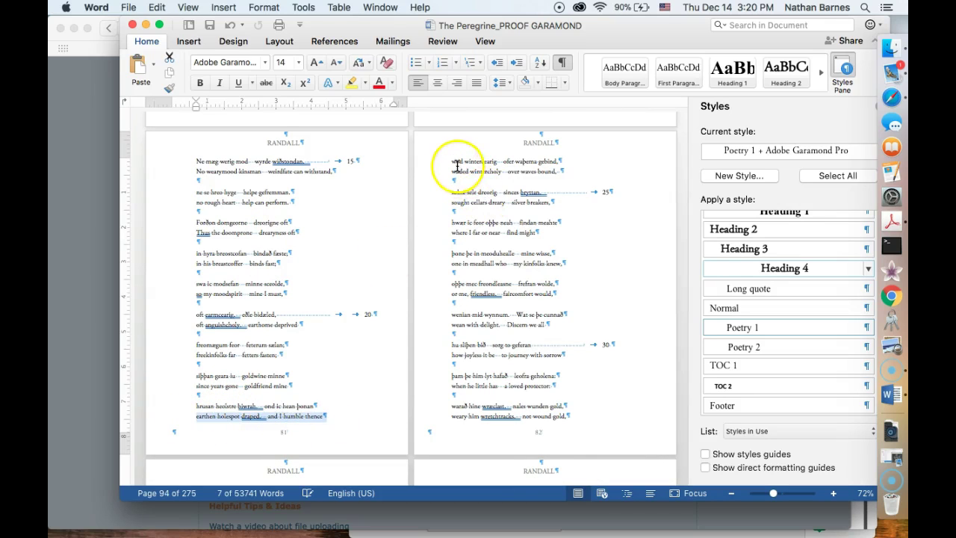
{"action": "scroll", "coordinate": [210, 159], "scroll_direction": "up", "scroll_amount": 5}
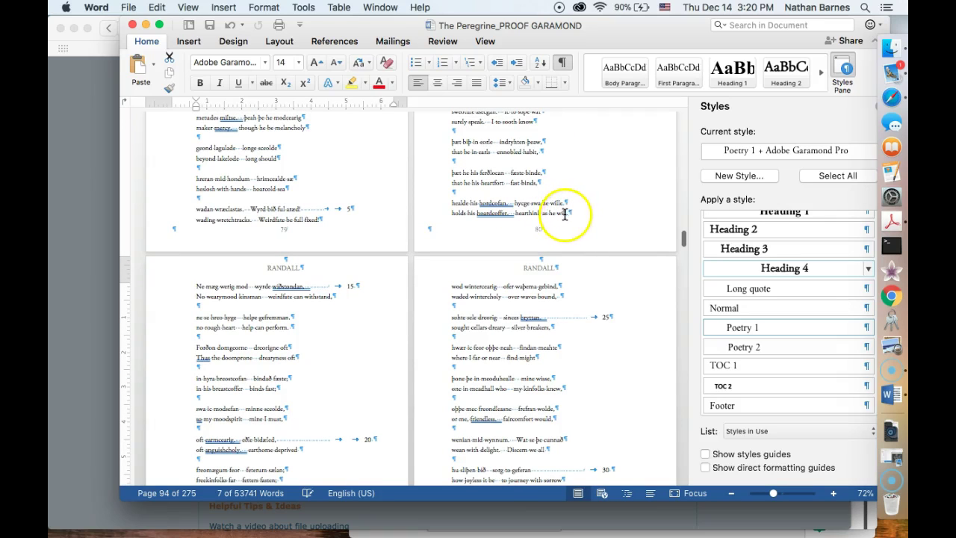
{"action": "left_click", "coordinate": [568, 213]}
{"action": "key", "text": "Return"}
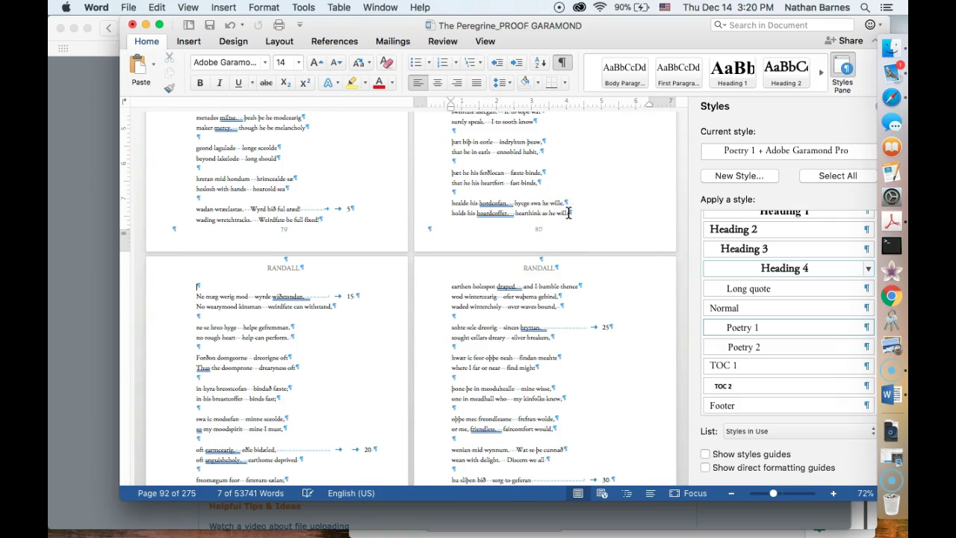
{"action": "scroll", "coordinate": [306, 403], "scroll_direction": "down", "scroll_amount": 2}
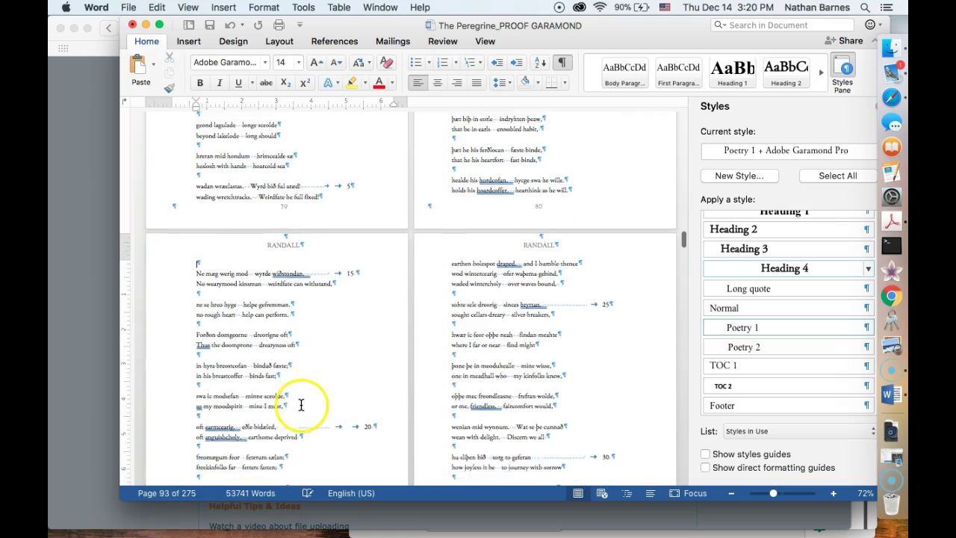
{"action": "left_click", "coordinate": [449, 245]}
{"action": "key", "text": "Return"}
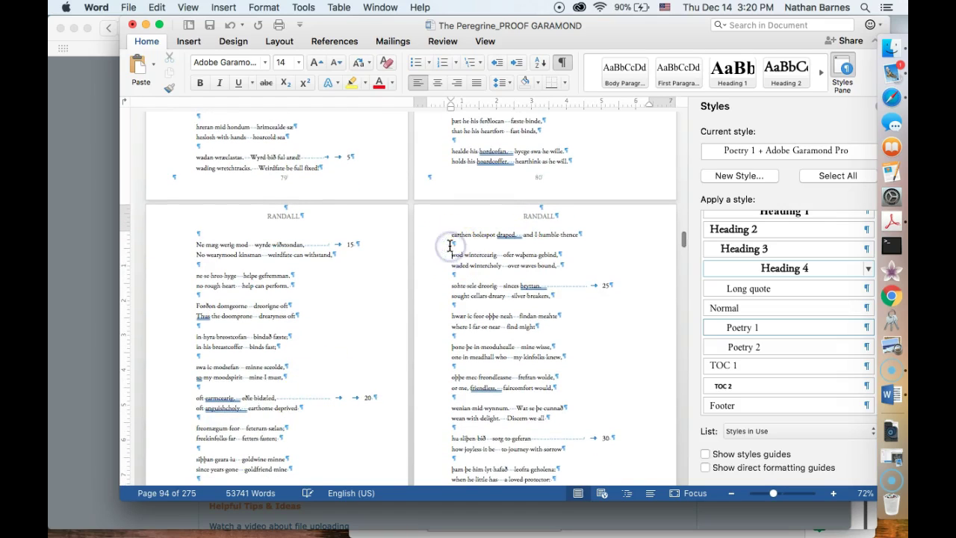
{"action": "left_click", "coordinate": [457, 239]}
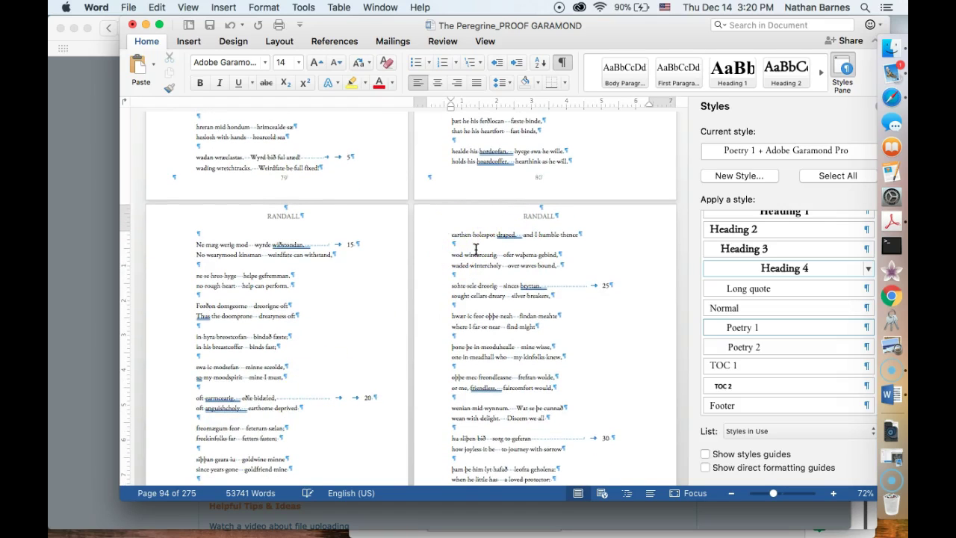
{"action": "left_click", "coordinate": [455, 245]}
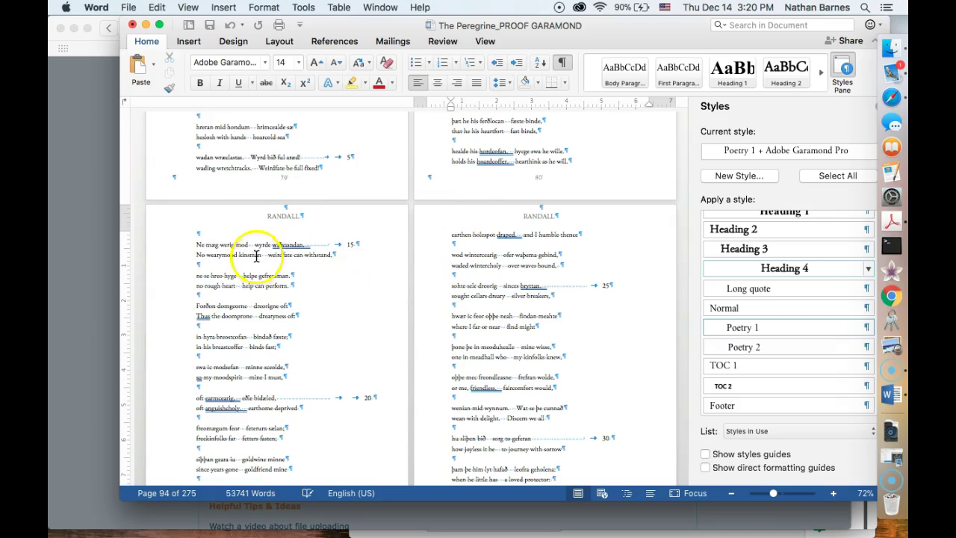
{"action": "scroll", "coordinate": [313, 251], "scroll_direction": "up", "scroll_amount": 1}
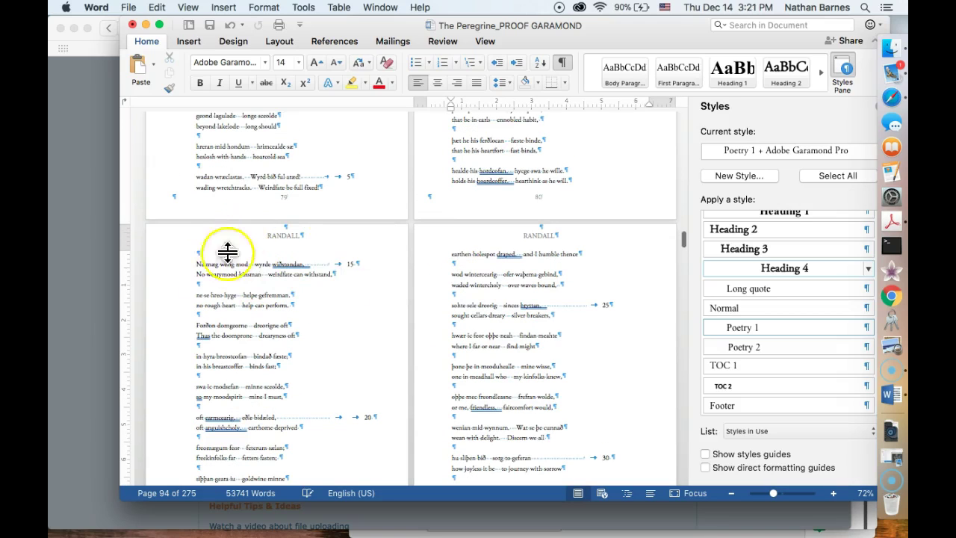
{"action": "left_click", "coordinate": [201, 255]}
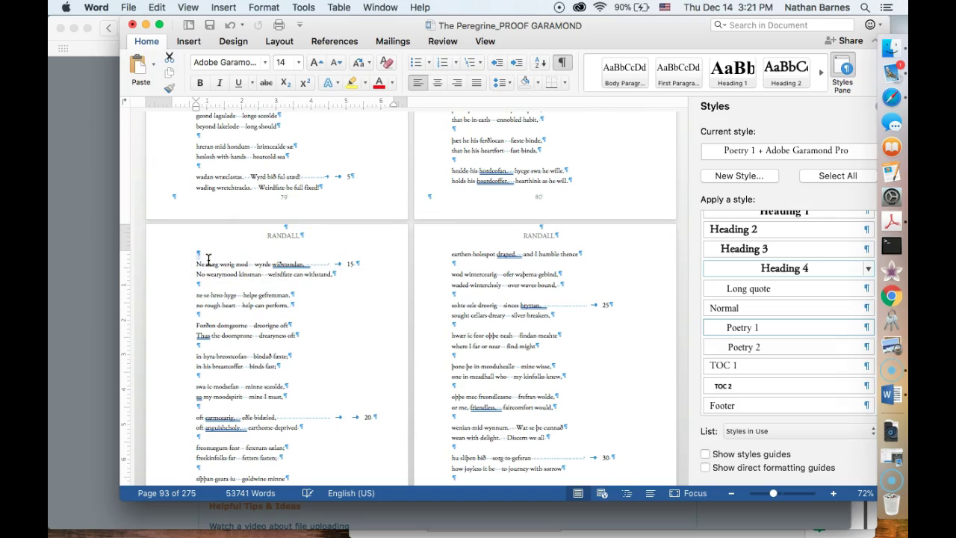
{"action": "key", "text": "BackSpace"}
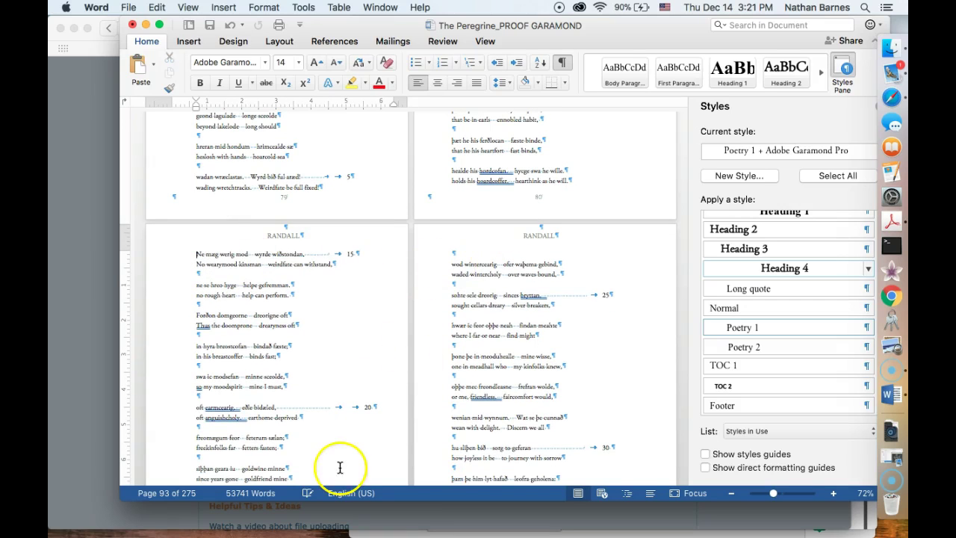
{"action": "scroll", "coordinate": [340, 467], "scroll_direction": "down", "scroll_amount": 3}
{"action": "scroll", "coordinate": [340, 467], "scroll_direction": "down", "scroll_amount": 2}
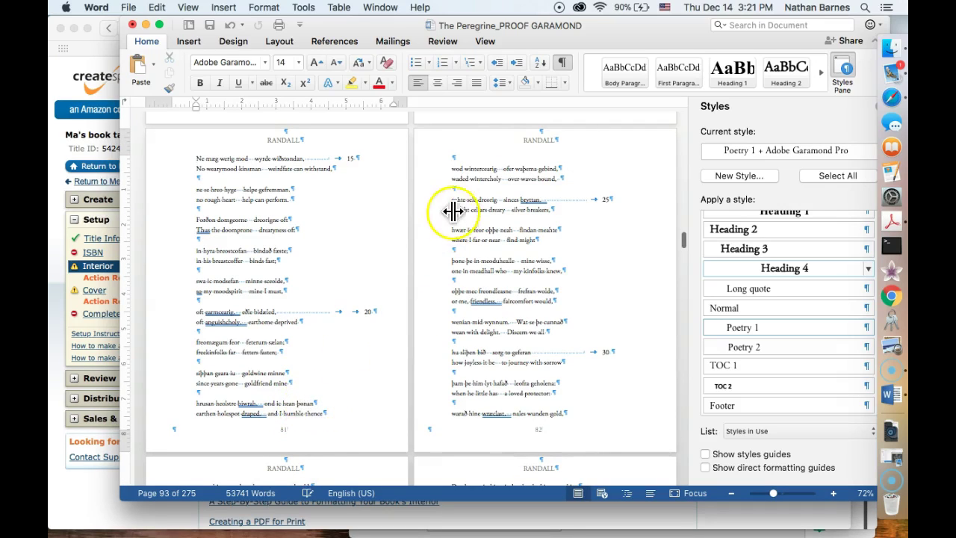
{"action": "left_click", "coordinate": [461, 160]}
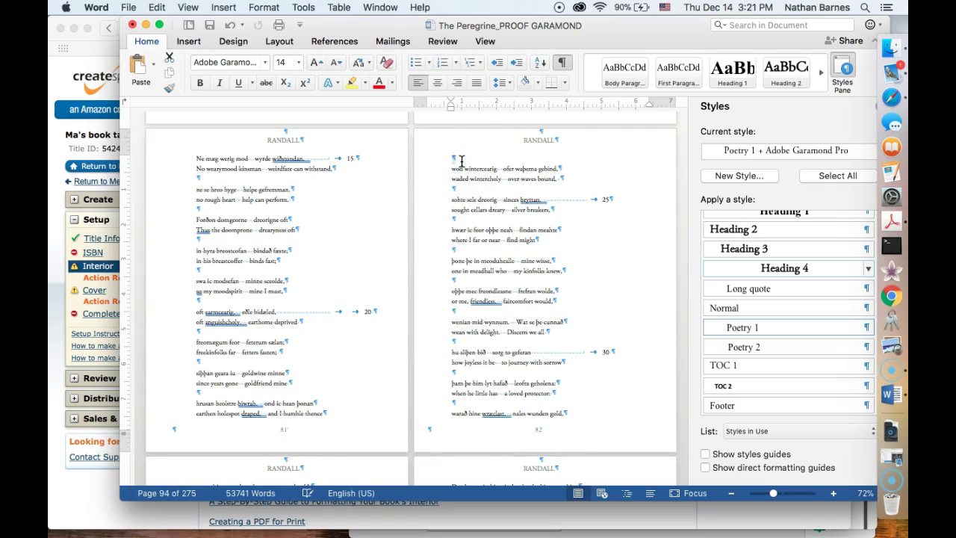
{"action": "key", "text": "Delete"}
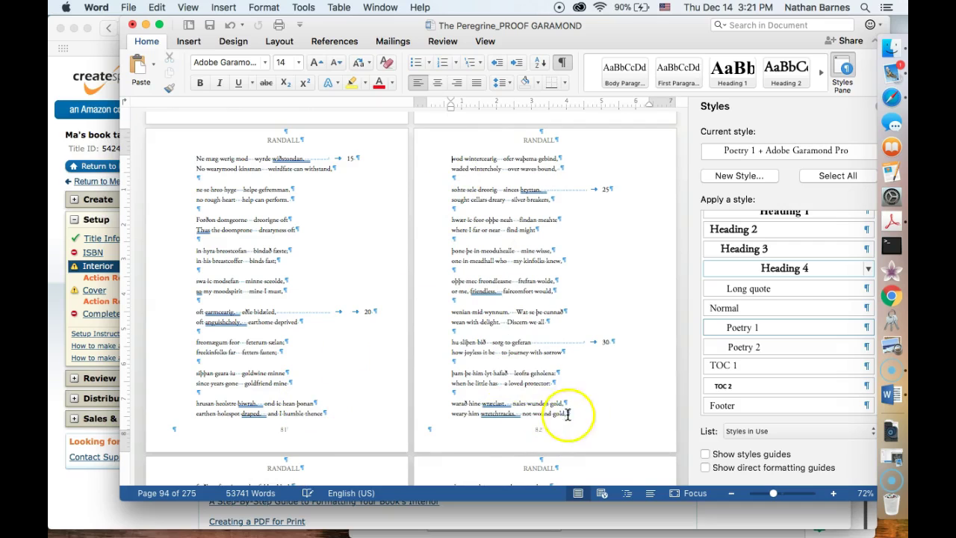
{"action": "key", "text": "Return"}
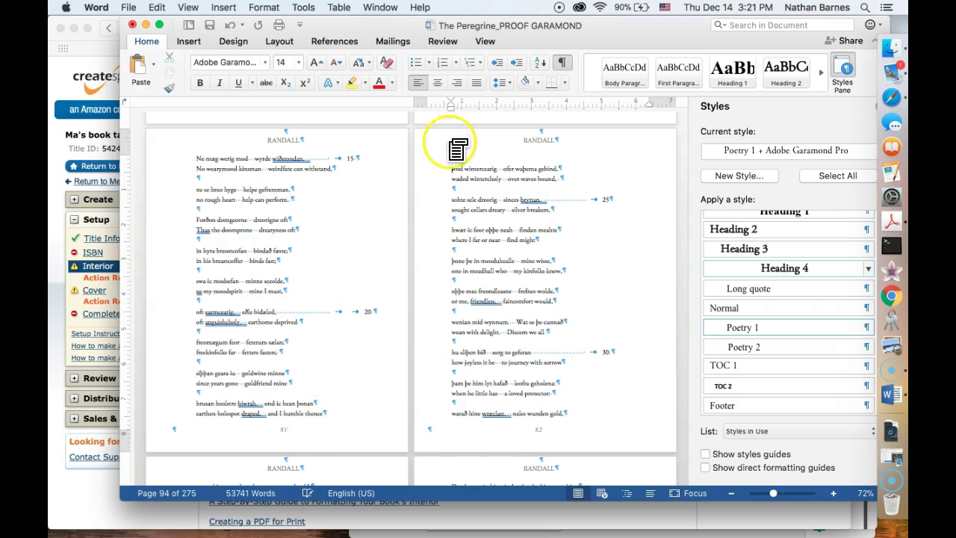
{"action": "left_click", "coordinate": [462, 158]}
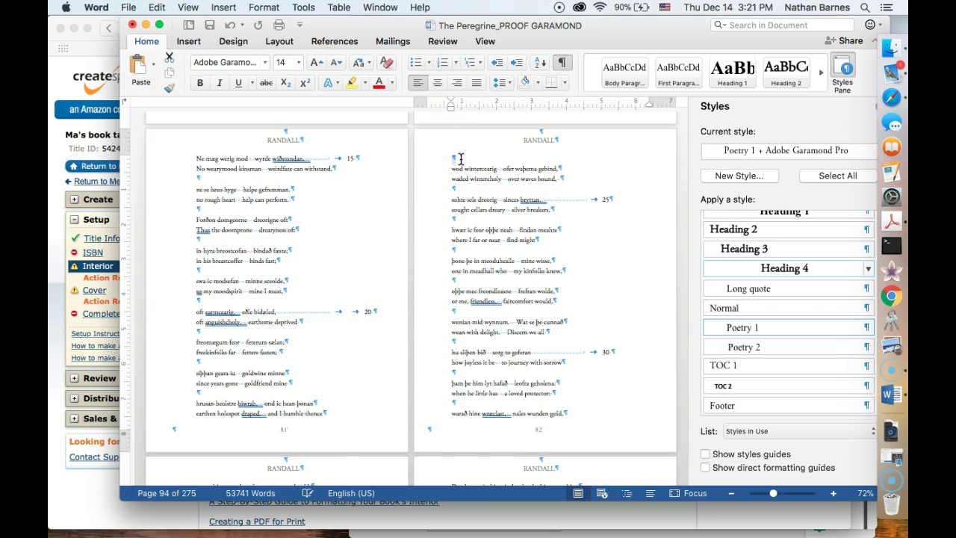
{"action": "key", "text": "Delete"}
Insert a blank line before 'Oft him anhaga' in PART 4.
{"action": "scroll", "coordinate": [461, 159], "scroll_direction": "up", "scroll_amount": 10}
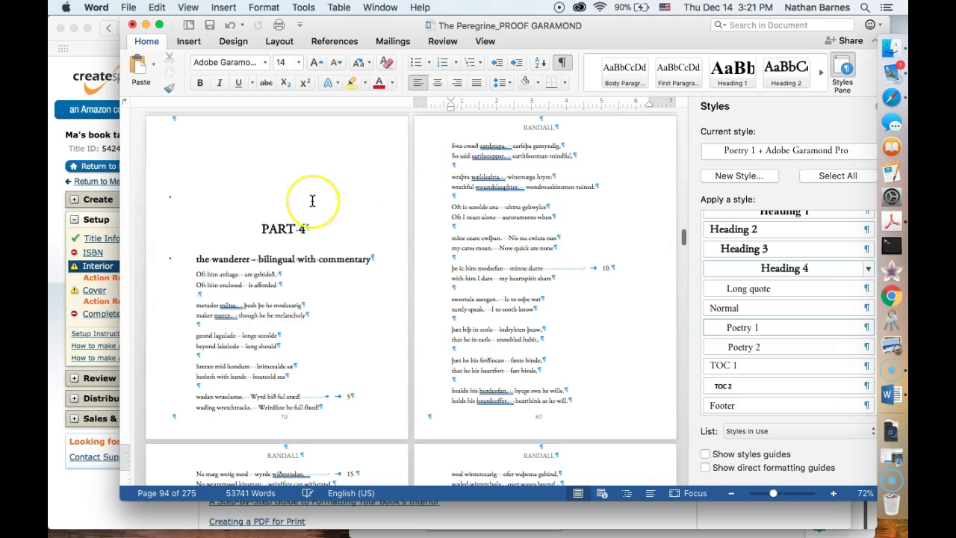
{"action": "scroll", "coordinate": [313, 200], "scroll_direction": "up", "scroll_amount": 1}
{"action": "scroll", "coordinate": [312, 200], "scroll_direction": "down", "scroll_amount": 3}
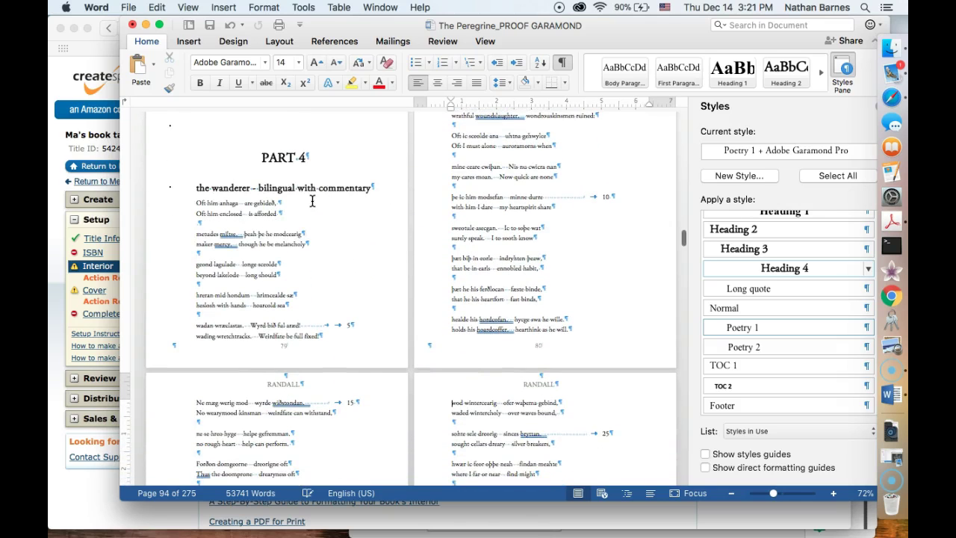
{"action": "left_click", "coordinate": [192, 201]}
{"action": "key", "text": "Return"}
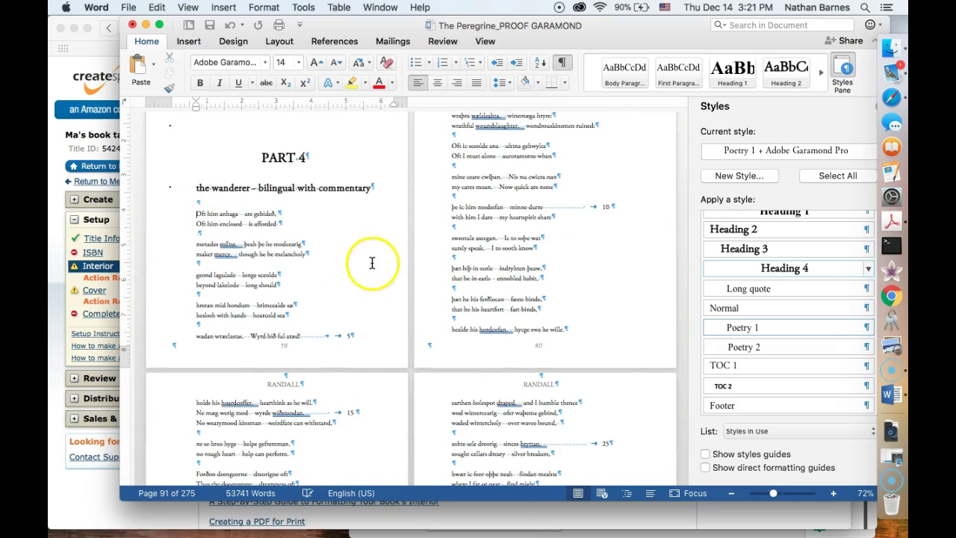
Remove that blank line again and move on to pages 83–84, lines 35–50.
{"action": "scroll", "coordinate": [363, 304], "scroll_direction": "down", "scroll_amount": 4}
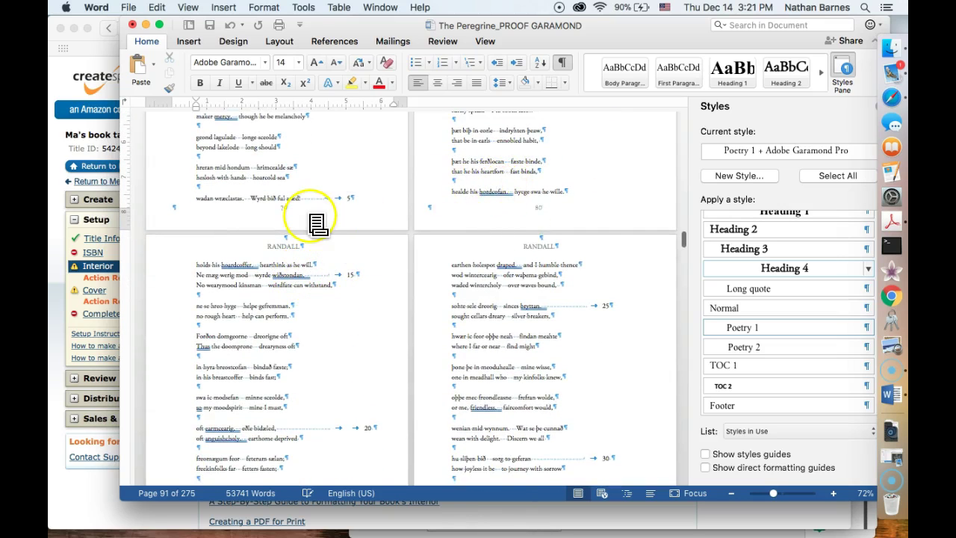
{"action": "scroll", "coordinate": [316, 224], "scroll_direction": "up", "scroll_amount": 3}
{"action": "scroll", "coordinate": [317, 224], "scroll_direction": "up", "scroll_amount": 1}
{"action": "key", "text": "BackSpace"}
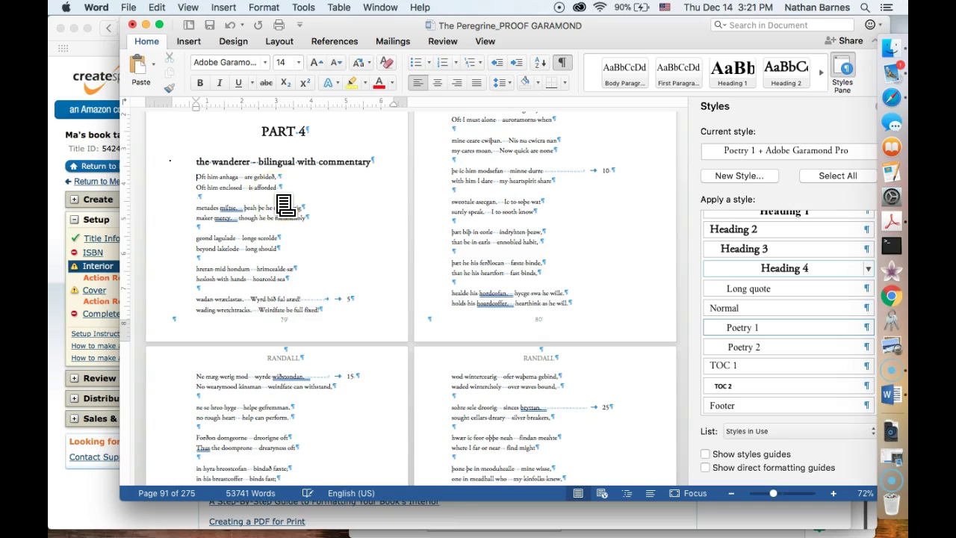
{"action": "scroll", "coordinate": [284, 206], "scroll_direction": "down", "scroll_amount": 7}
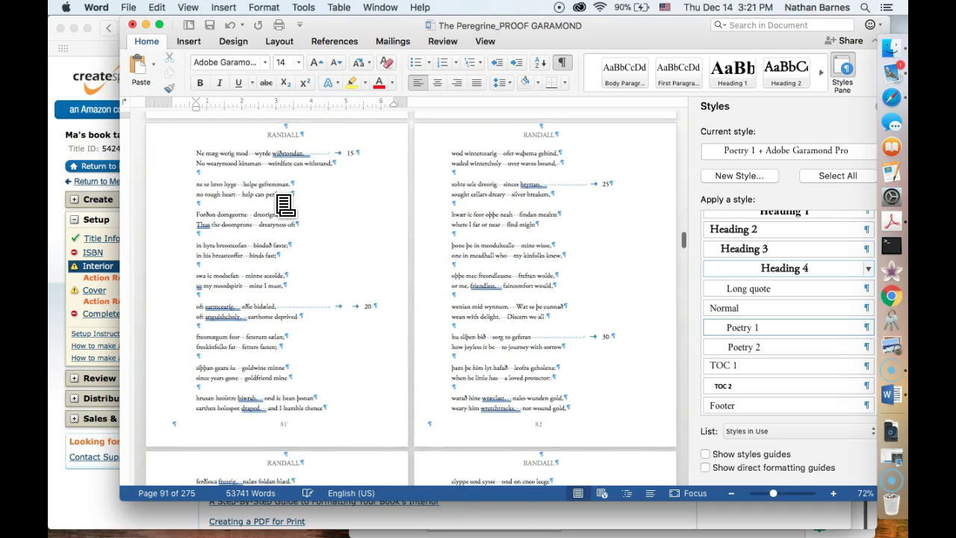
{"action": "scroll", "coordinate": [284, 205], "scroll_direction": "down", "scroll_amount": 4}
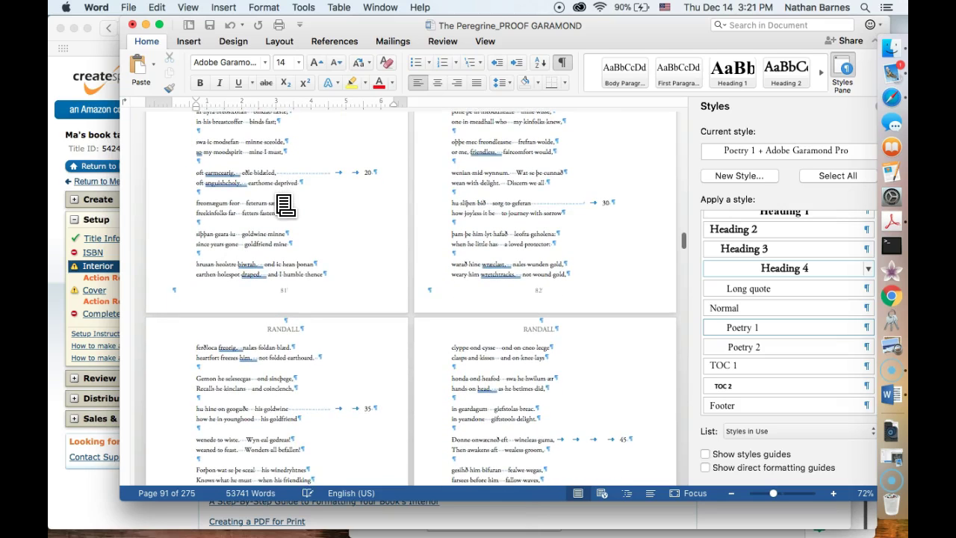
{"action": "scroll", "coordinate": [284, 206], "scroll_direction": "down", "scroll_amount": 5}
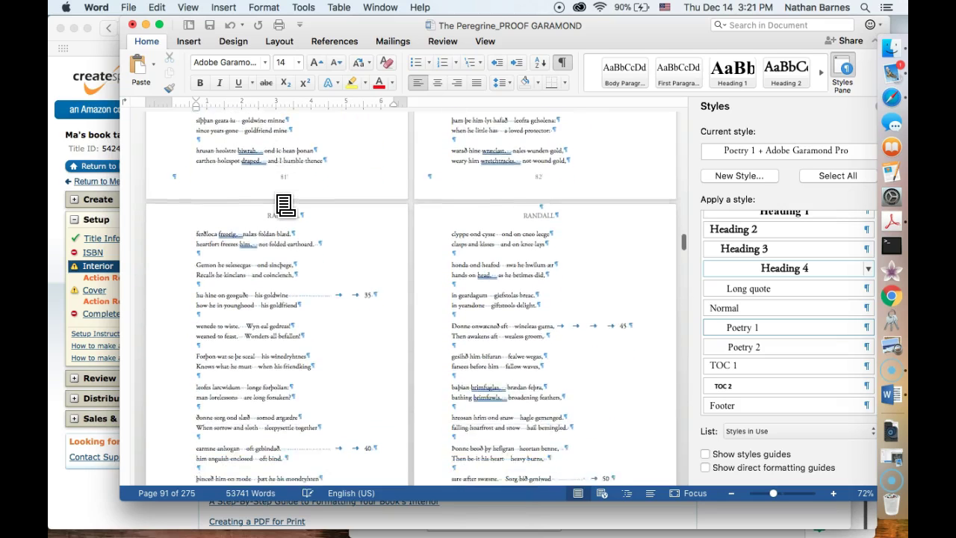
{"action": "scroll", "coordinate": [284, 206], "scroll_direction": "down", "scroll_amount": 1}
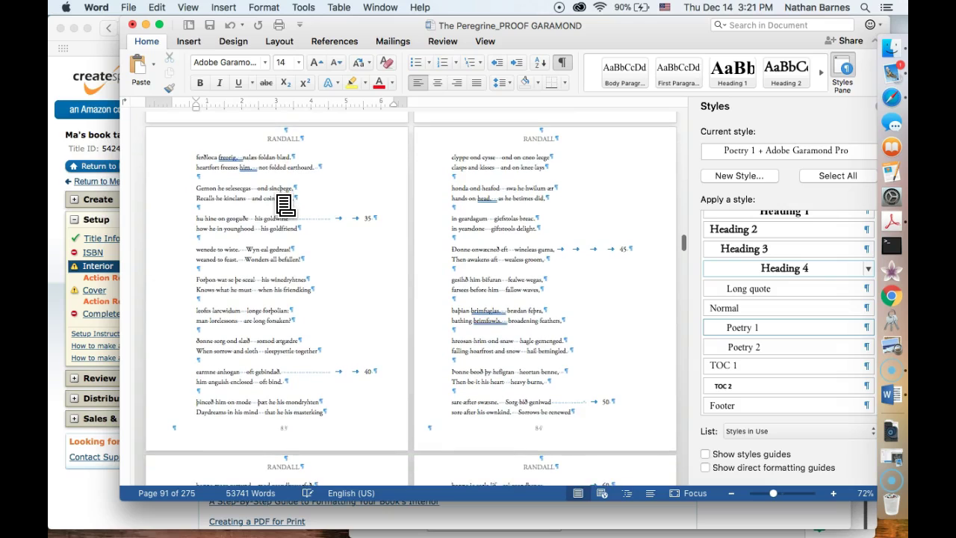
{"action": "double_click", "coordinate": [600, 396]}
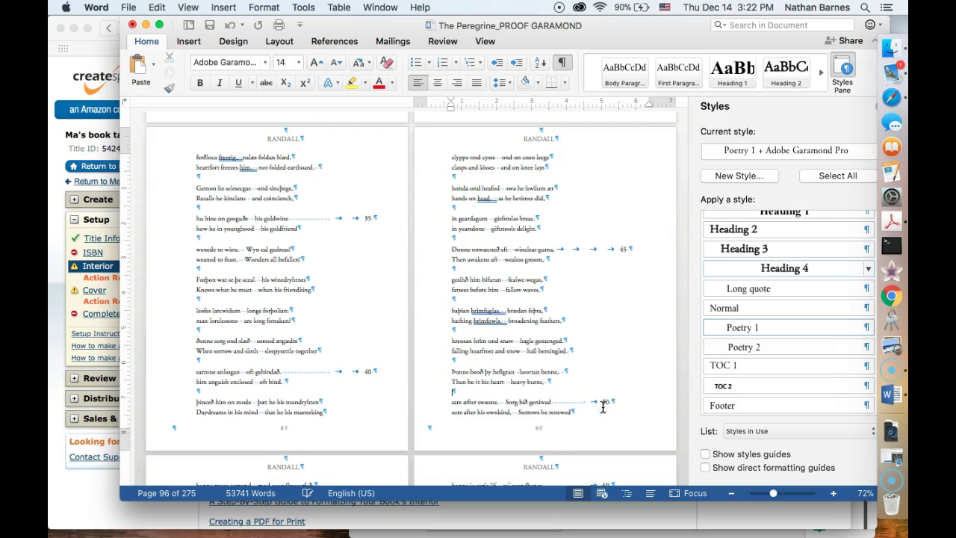
{"action": "left_click", "coordinate": [604, 401]}
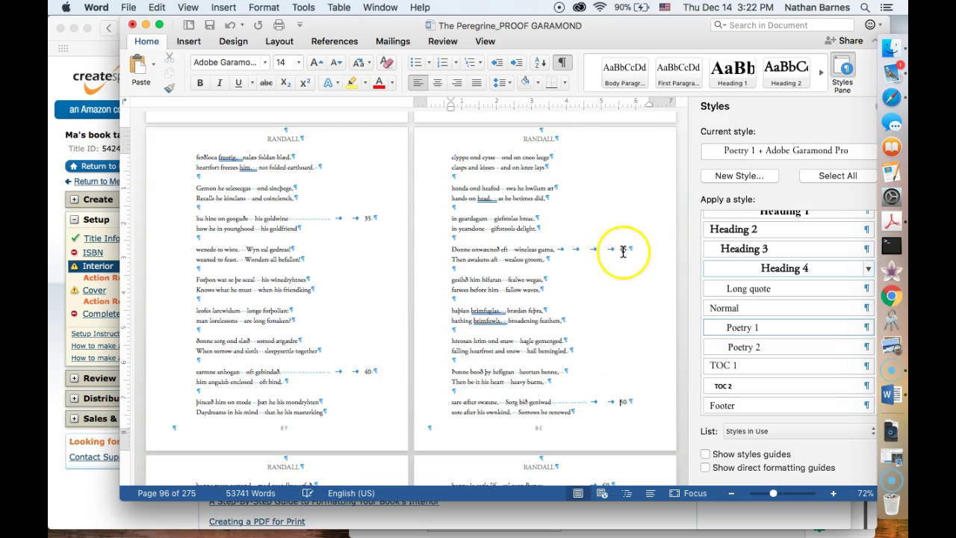
{"action": "scroll", "coordinate": [378, 378], "scroll_direction": "up", "scroll_amount": 3}
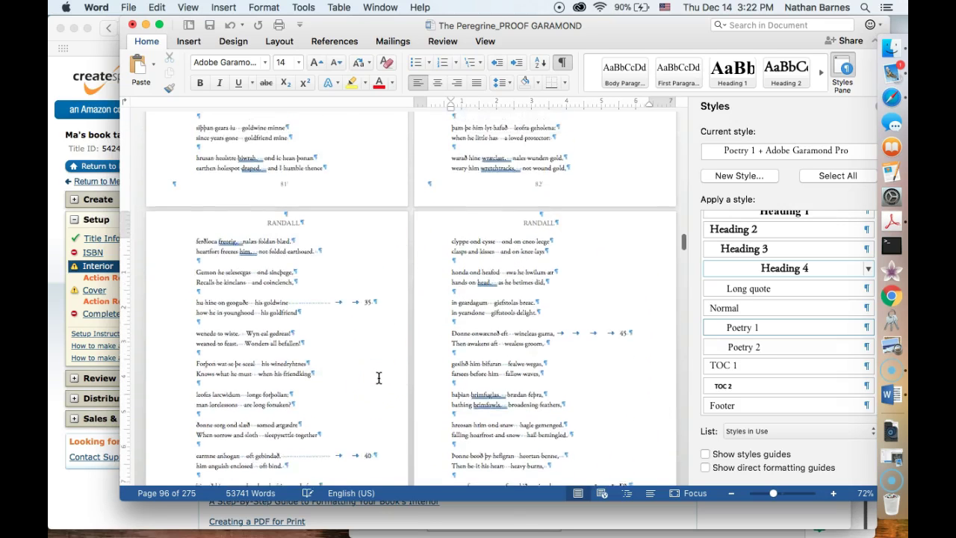
{"action": "scroll", "coordinate": [378, 378], "scroll_direction": "up", "scroll_amount": 3}
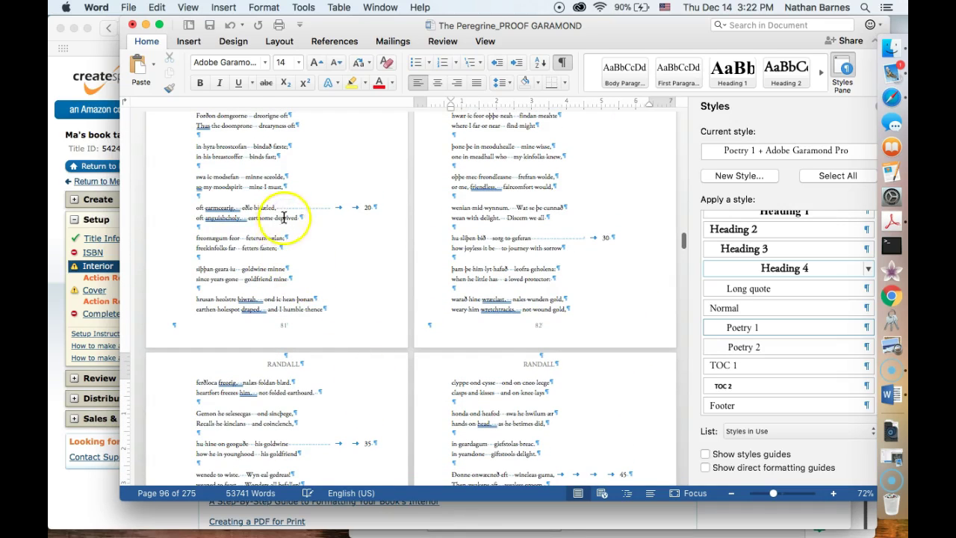
{"action": "scroll", "coordinate": [444, 224], "scroll_direction": "up", "scroll_amount": 4}
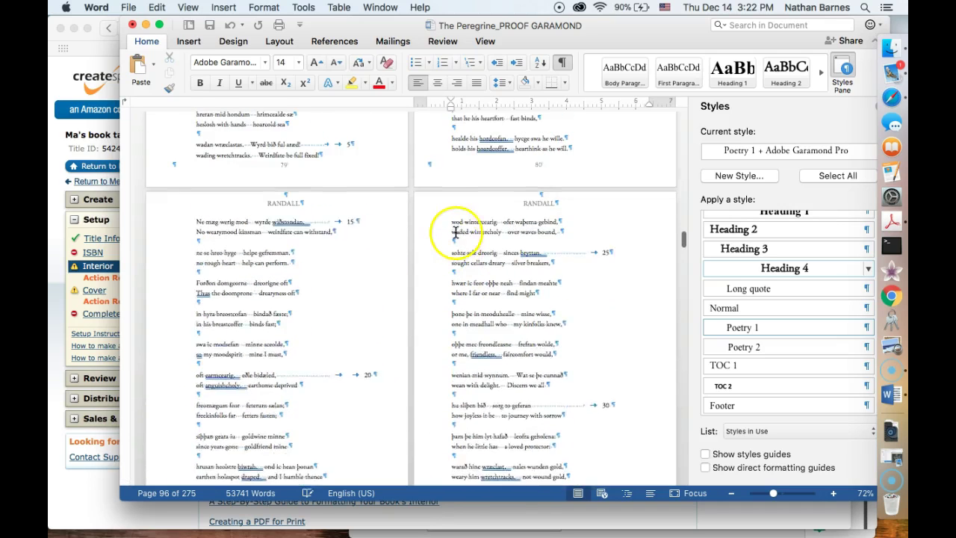
{"action": "scroll", "coordinate": [456, 232], "scroll_direction": "up", "scroll_amount": 1}
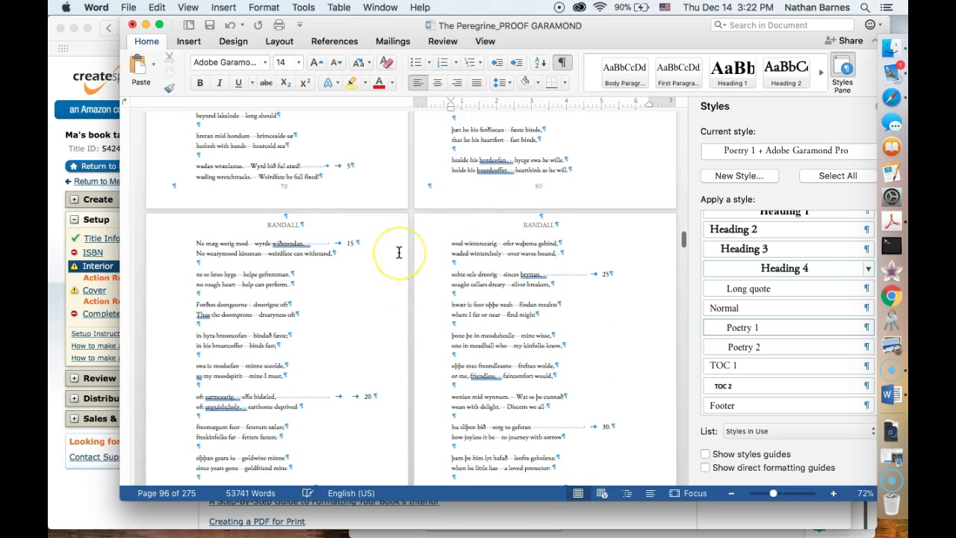
{"action": "left_click", "coordinate": [465, 274]}
{"action": "scroll", "coordinate": [464, 276], "scroll_direction": "down", "scroll_amount": 10}
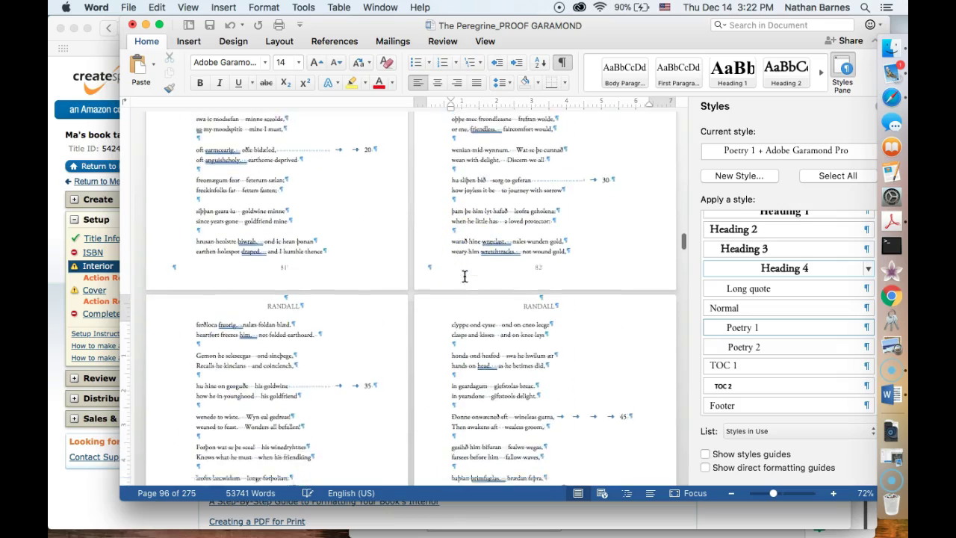
{"action": "scroll", "coordinate": [465, 276], "scroll_direction": "down", "scroll_amount": 10}
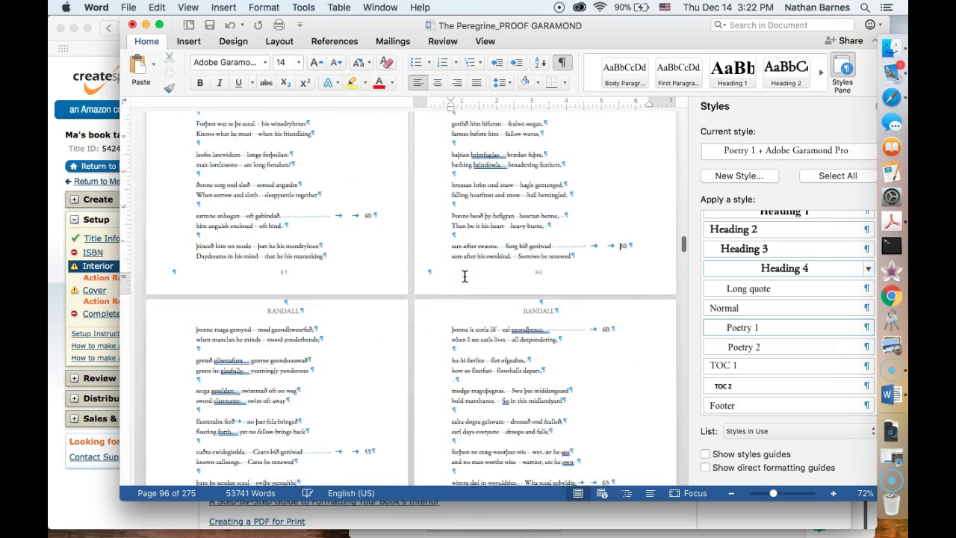
{"action": "scroll", "coordinate": [465, 276], "scroll_direction": "down", "scroll_amount": 10}
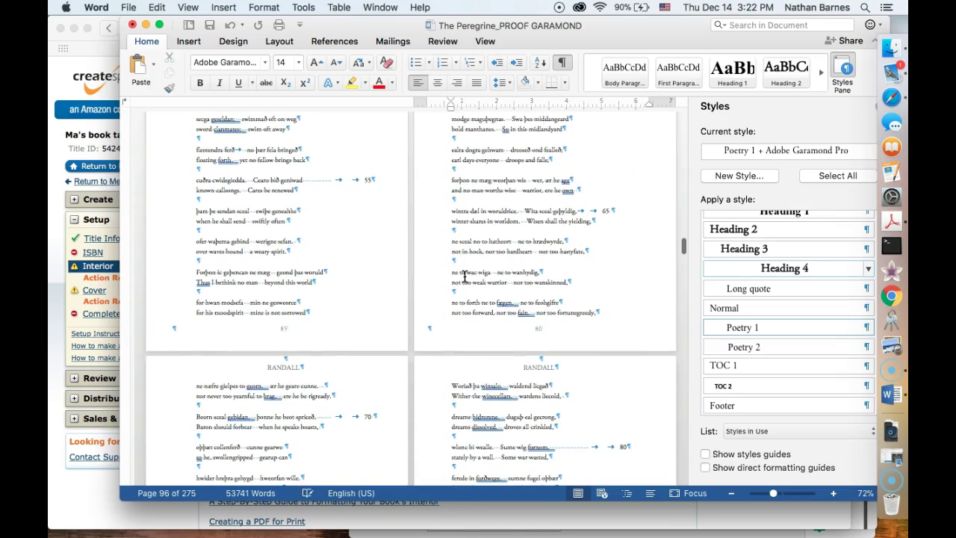
{"action": "scroll", "coordinate": [465, 277], "scroll_direction": "down", "scroll_amount": 10}
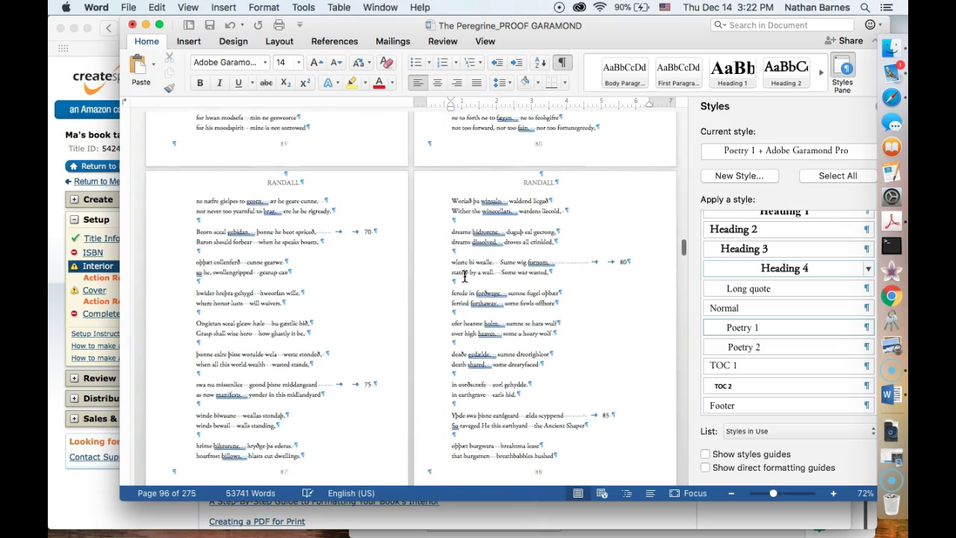
{"action": "scroll", "coordinate": [464, 276], "scroll_direction": "down", "scroll_amount": 1}
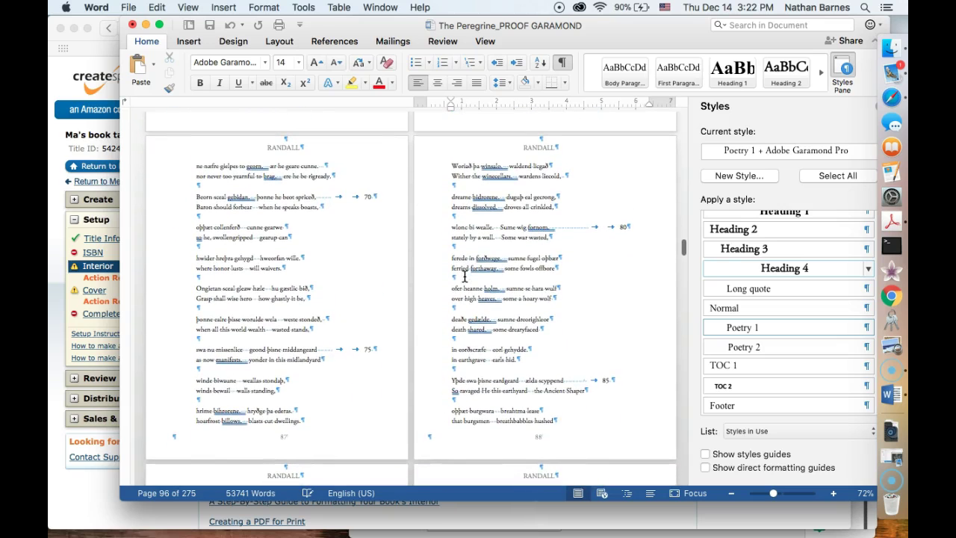
{"action": "left_click", "coordinate": [603, 381]}
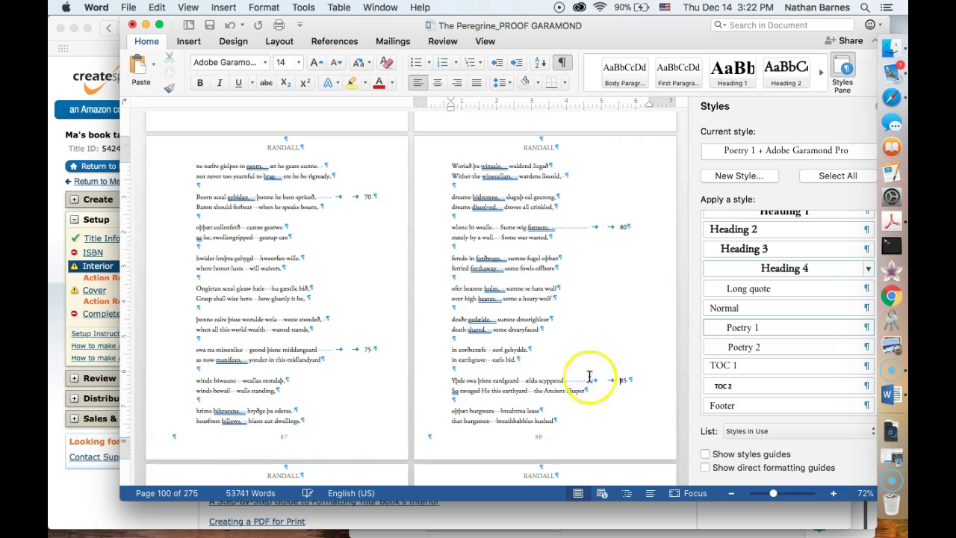
{"action": "scroll", "coordinate": [525, 340], "scroll_direction": "down", "scroll_amount": 12}
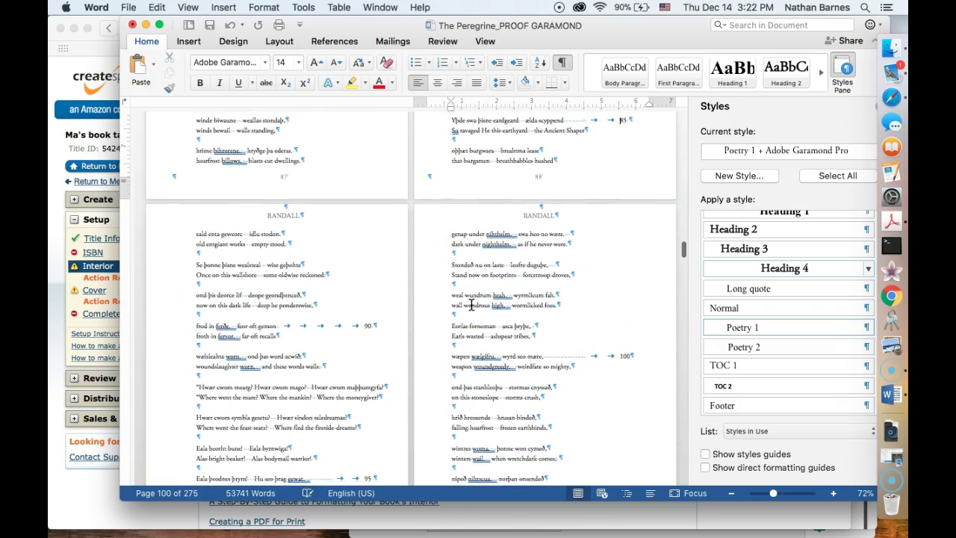
{"action": "scroll", "coordinate": [471, 305], "scroll_direction": "down", "scroll_amount": 3}
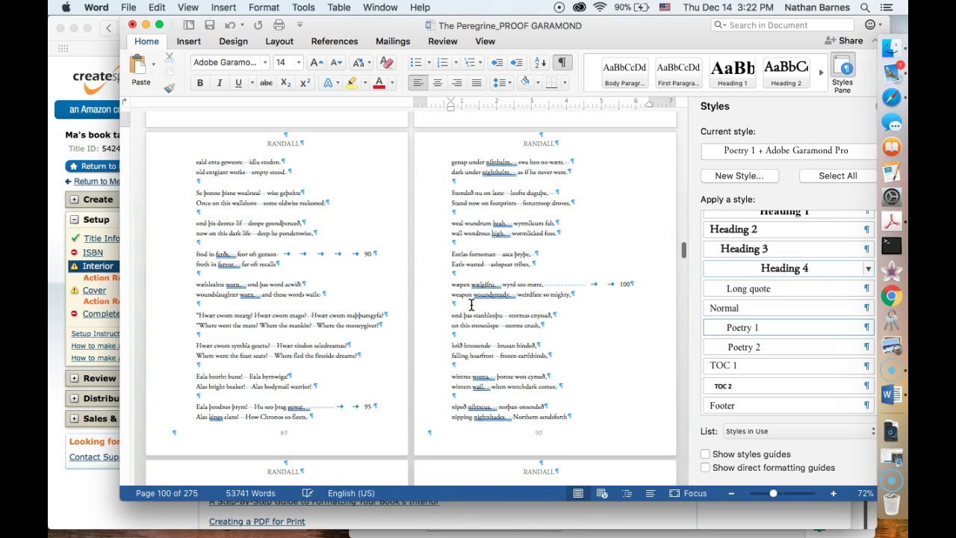
{"action": "scroll", "coordinate": [471, 305], "scroll_direction": "up", "scroll_amount": 20}
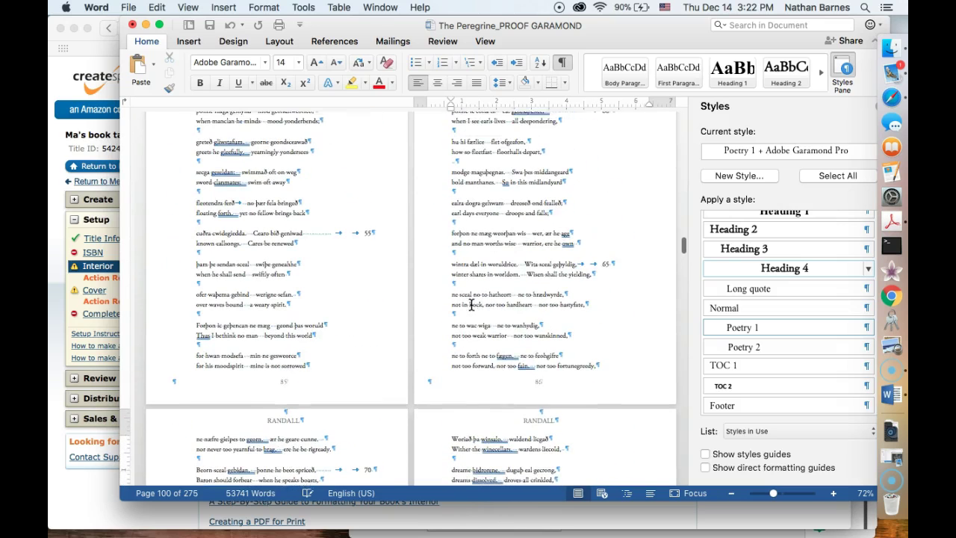
{"action": "left_click", "coordinate": [759, 174]}
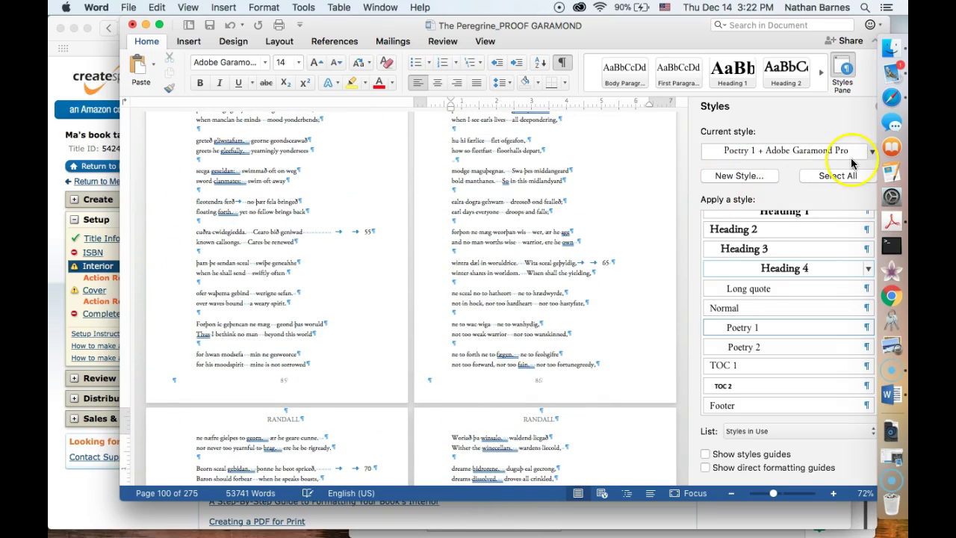
Modify the Poetry 1 style to add it to the template, confirming widow/orphan control.
{"action": "left_click", "coordinate": [872, 152]}
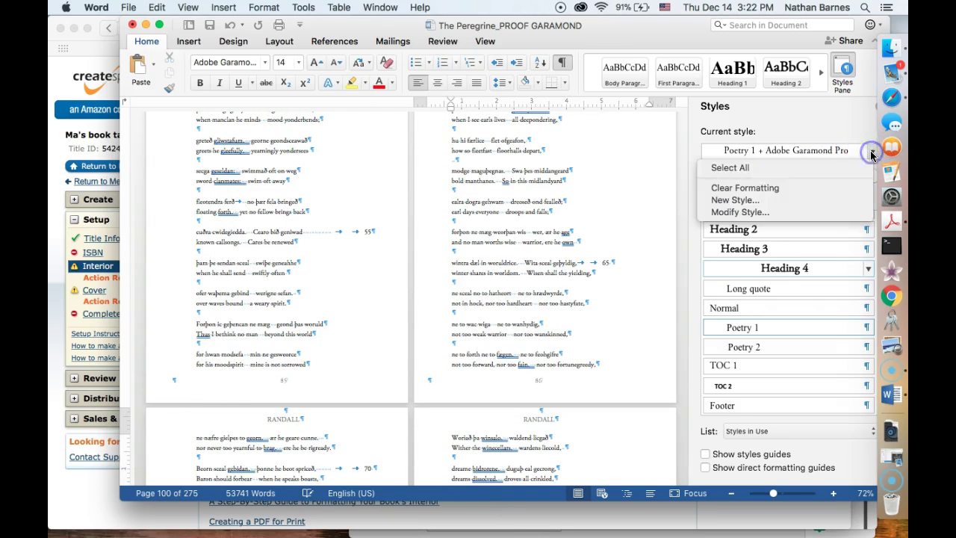
{"action": "left_click", "coordinate": [807, 213]}
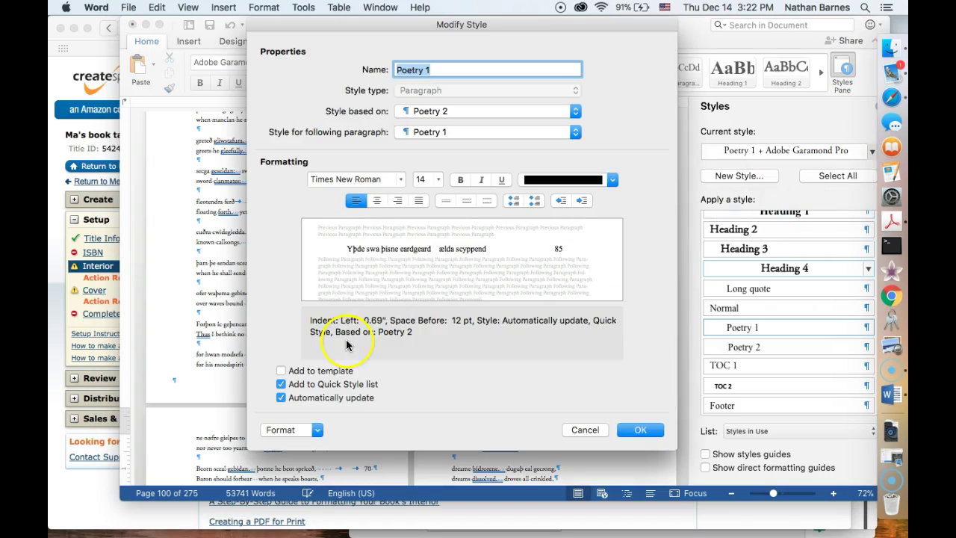
{"action": "left_click", "coordinate": [281, 371]}
{"action": "left_click", "coordinate": [317, 432]}
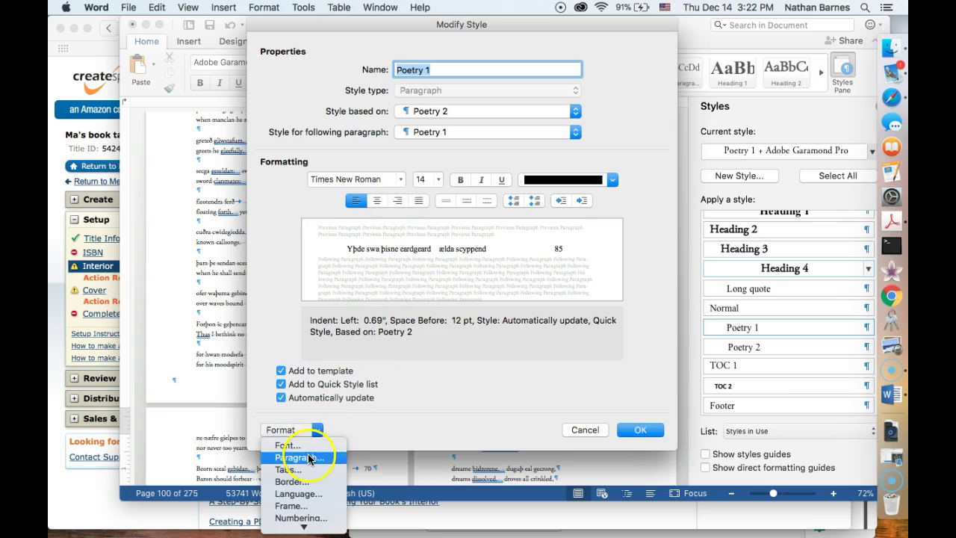
{"action": "left_click", "coordinate": [310, 455]}
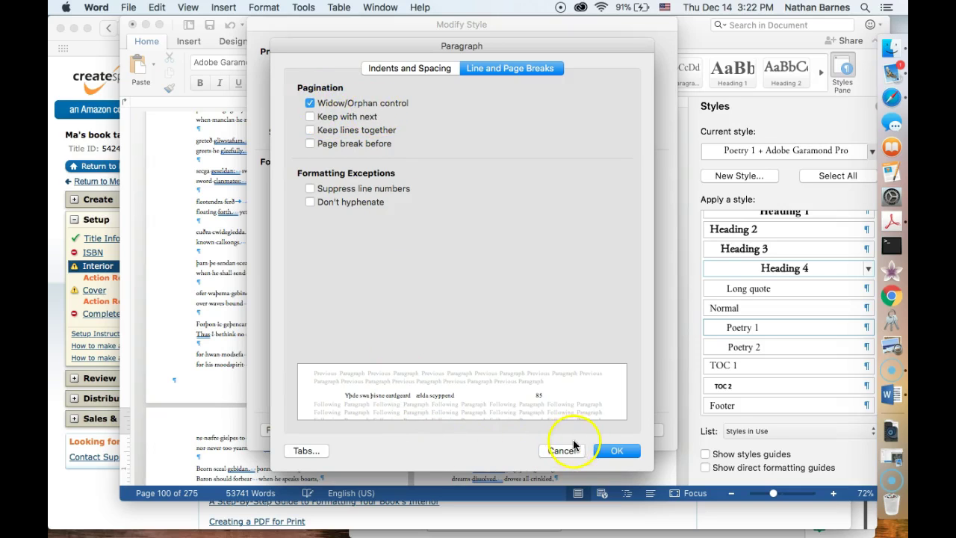
{"action": "left_click", "coordinate": [606, 450]}
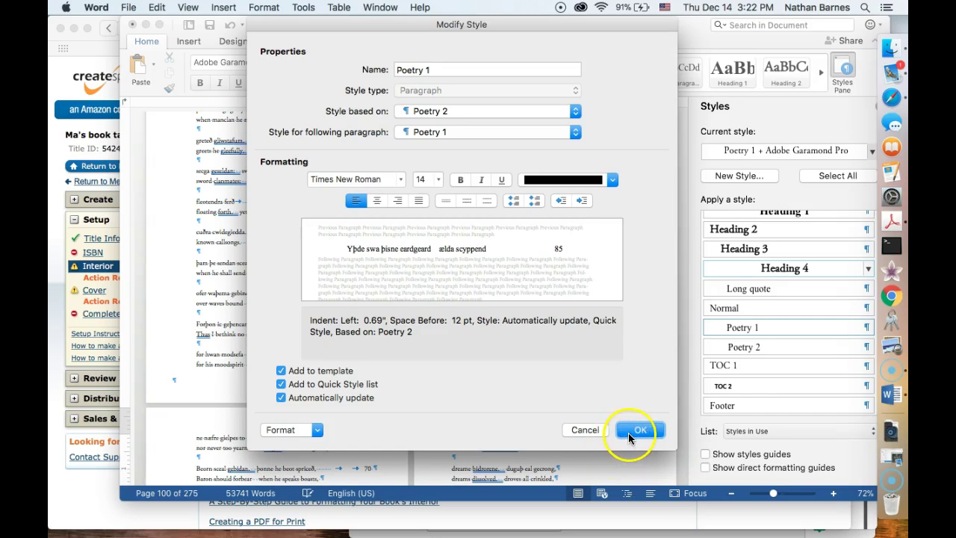
{"action": "left_click", "coordinate": [636, 431]}
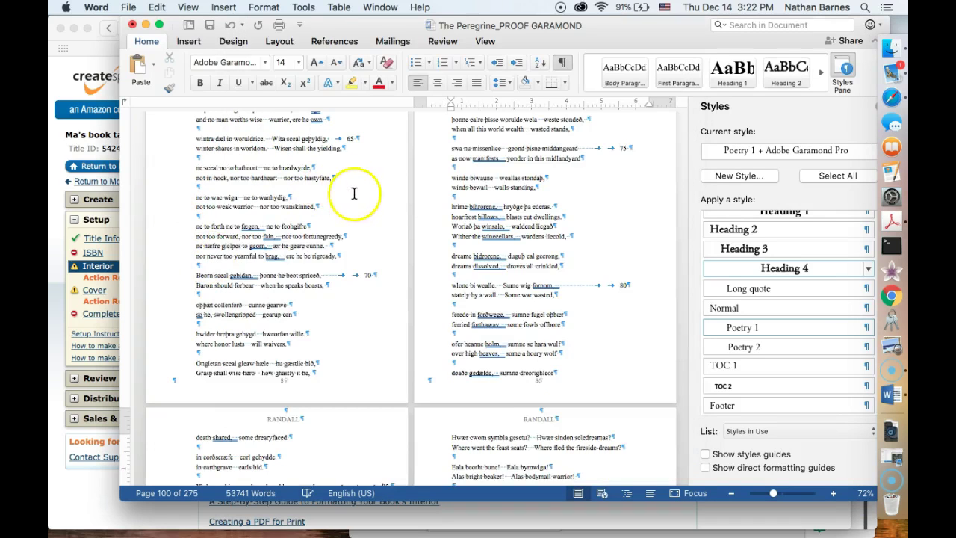
Insert a blank tabbed line above the line 65 marker.
{"action": "left_click", "coordinate": [363, 270]}
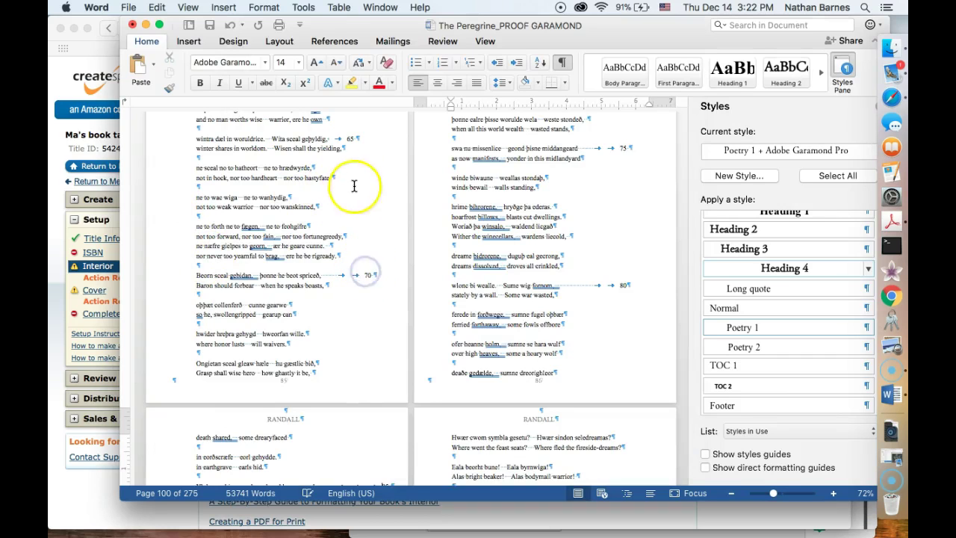
{"action": "left_click", "coordinate": [346, 134]}
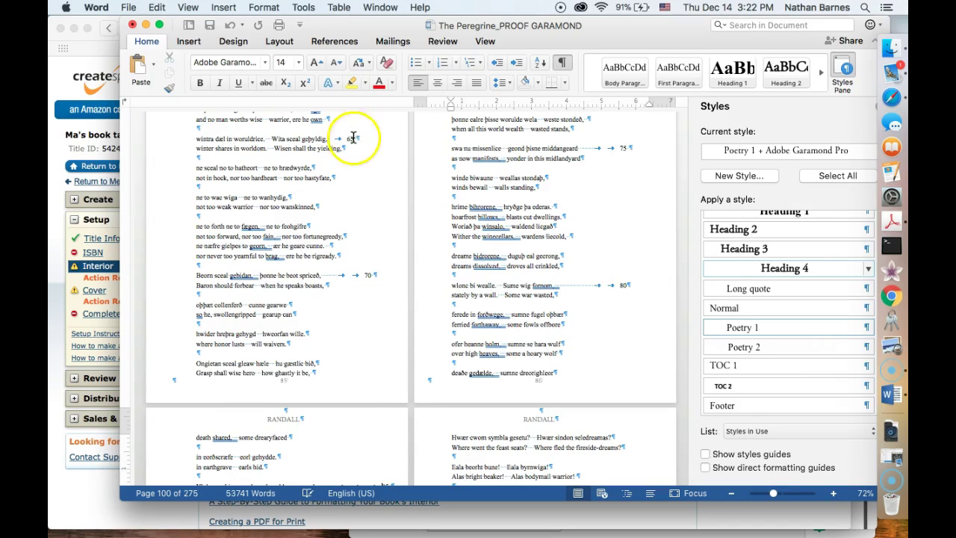
{"action": "left_click", "coordinate": [348, 137]}
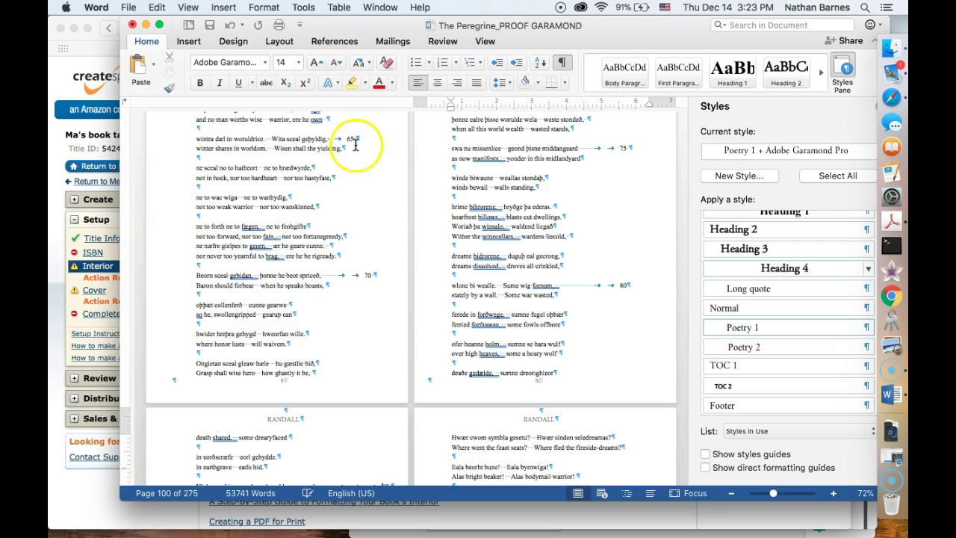
{"action": "left_click", "coordinate": [349, 139]}
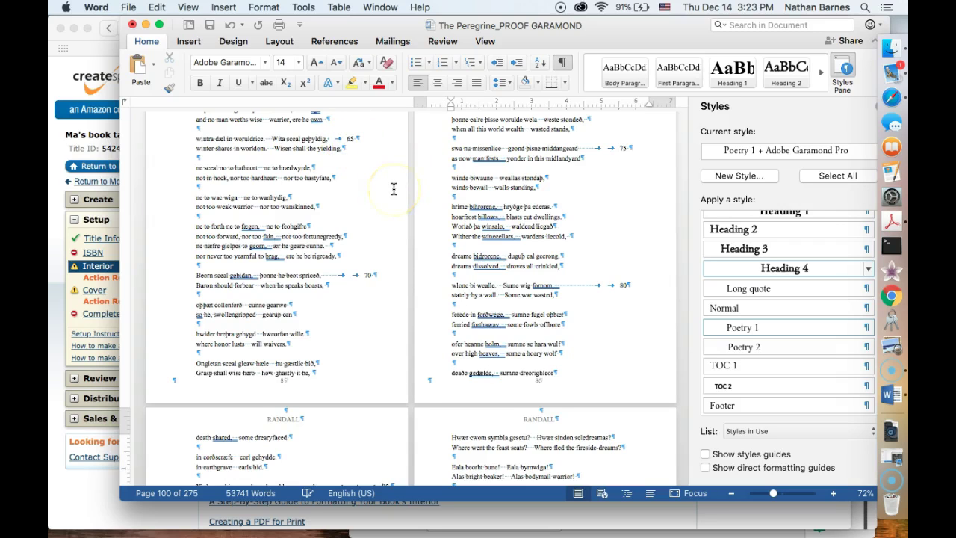
{"action": "key", "text": "Up"}
{"action": "key", "text": "Tab"}
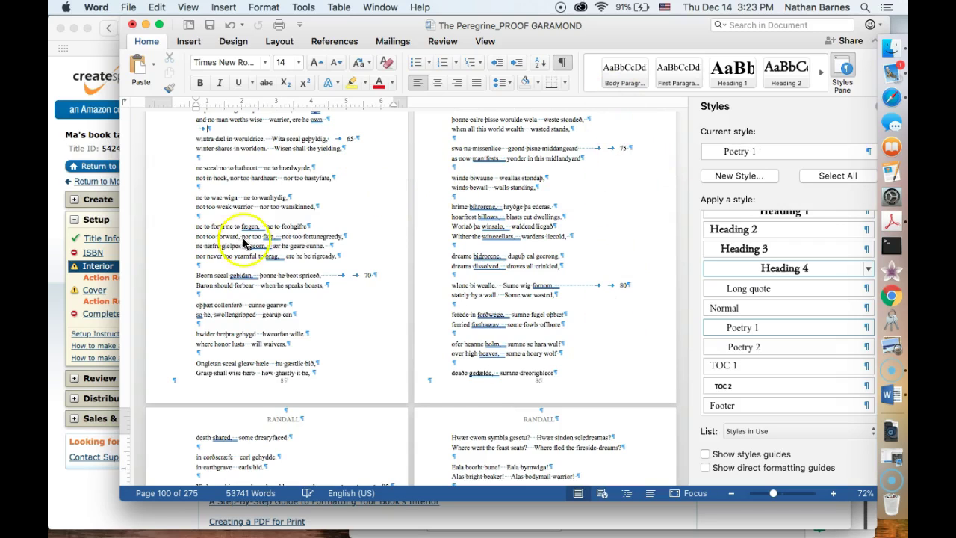
{"action": "scroll", "coordinate": [341, 132], "scroll_direction": "up", "scroll_amount": 2}
{"action": "left_click", "coordinate": [347, 198]}
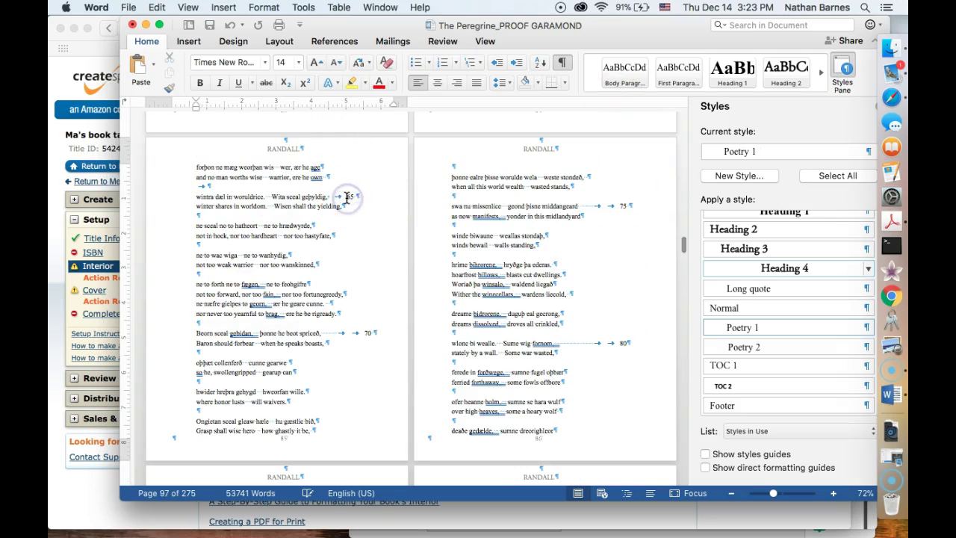
Place the insertion point near line 60, after the word 'bryttan'.
{"action": "scroll", "coordinate": [461, 305], "scroll_direction": "up", "scroll_amount": 10}
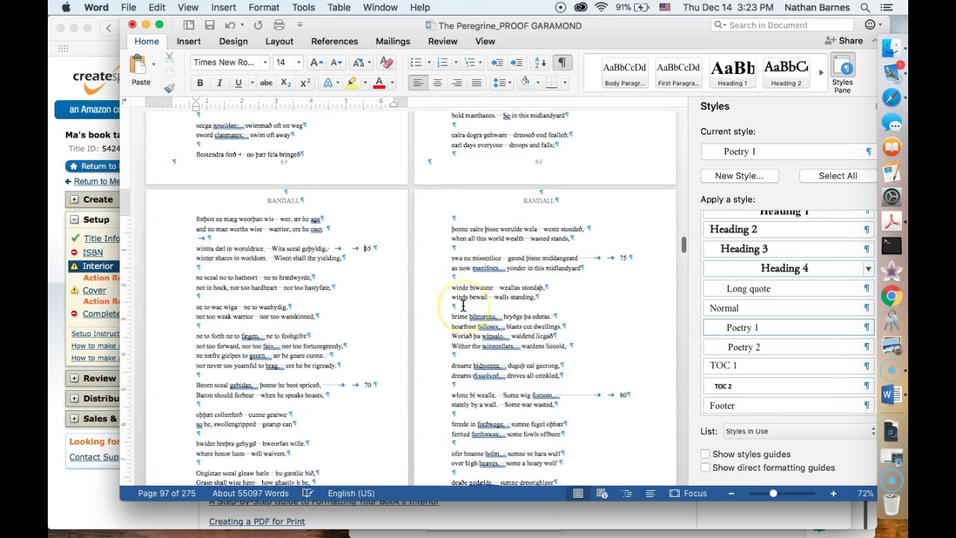
{"action": "scroll", "coordinate": [463, 306], "scroll_direction": "down", "scroll_amount": 1}
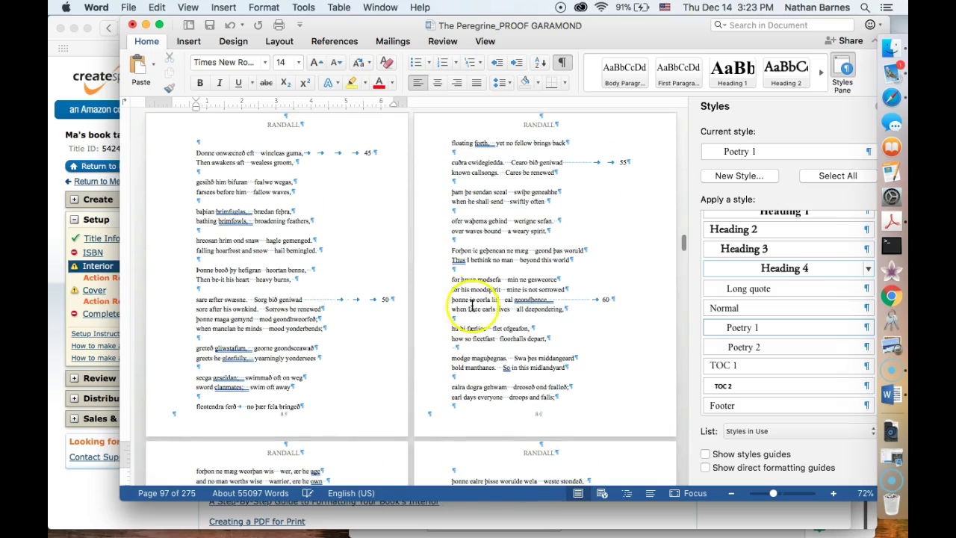
{"action": "left_click", "coordinate": [607, 301]}
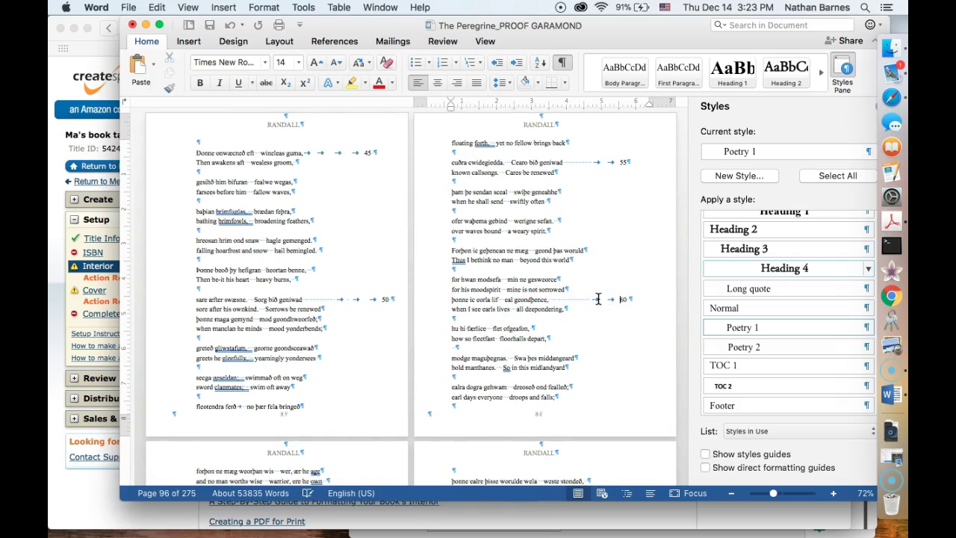
{"action": "scroll", "coordinate": [598, 299], "scroll_direction": "up", "scroll_amount": 10}
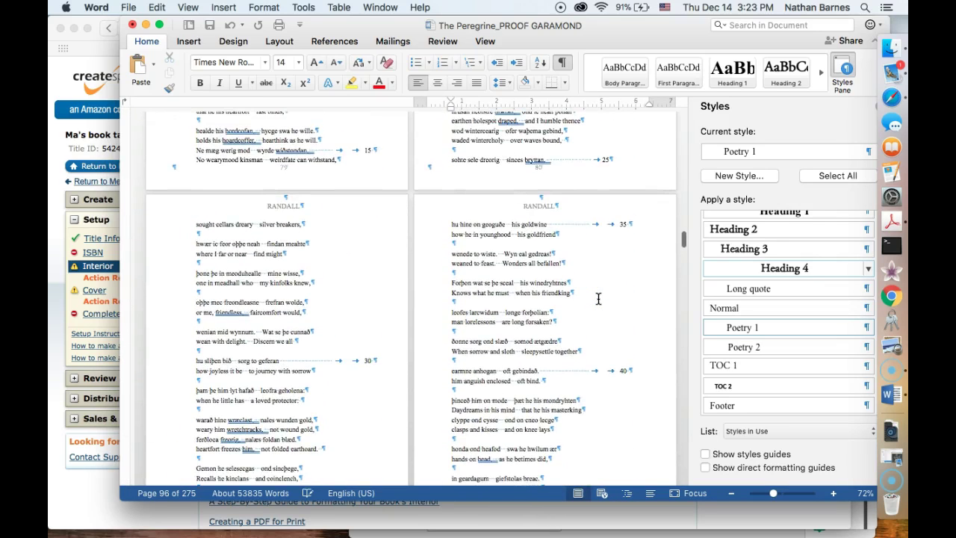
{"action": "scroll", "coordinate": [598, 299], "scroll_direction": "up", "scroll_amount": 5}
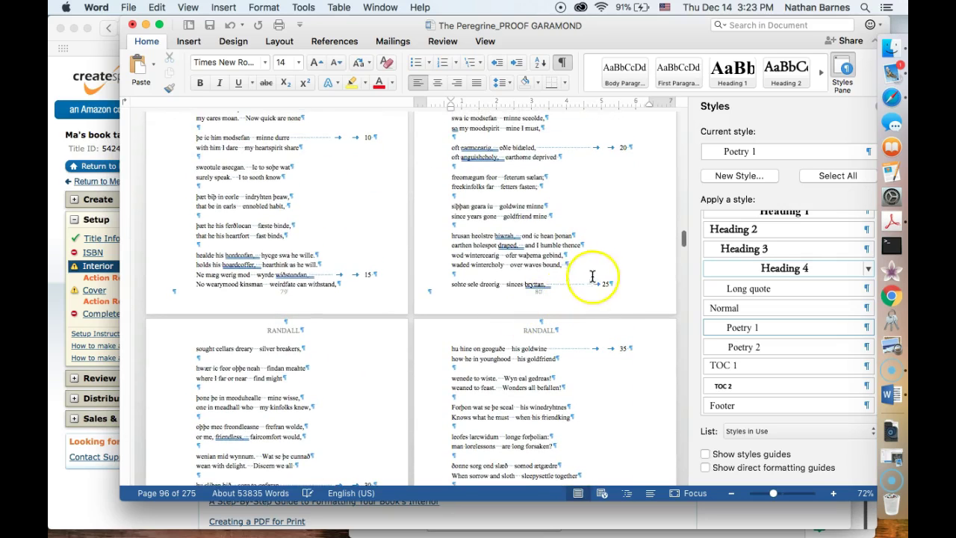
{"action": "left_click", "coordinate": [532, 290]}
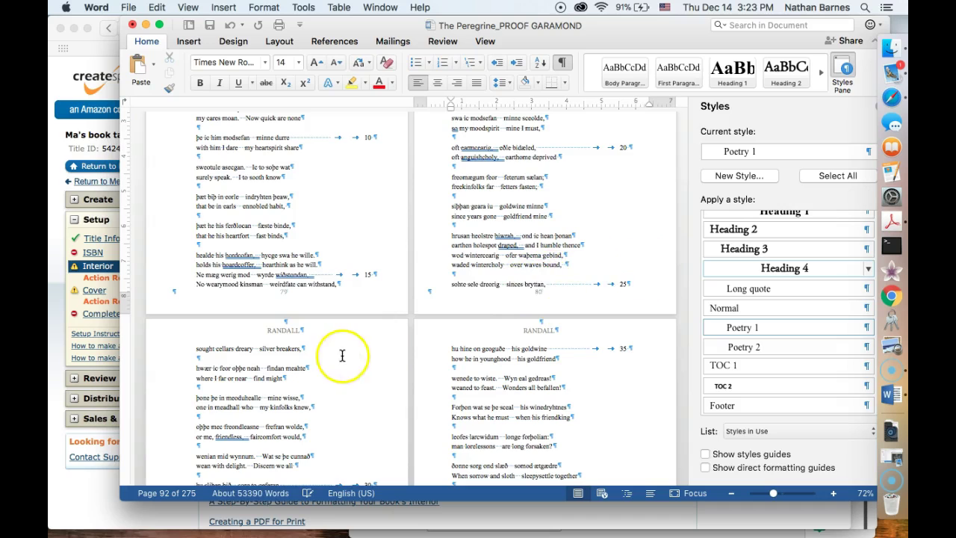
{"action": "scroll", "coordinate": [546, 292], "scroll_direction": "up", "scroll_amount": 6}
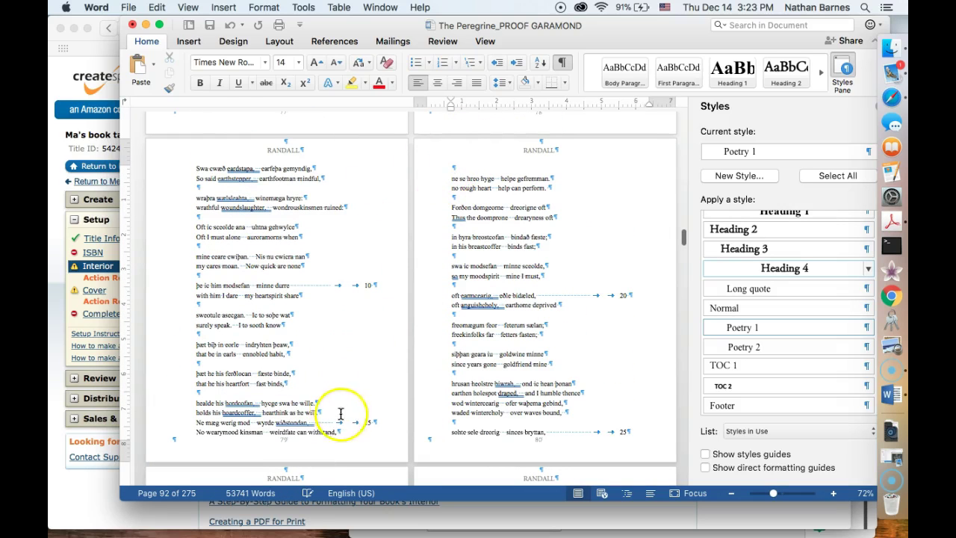
Add an empty paragraph after line 15 so 'No wearymood kinsman' starts page 80.
{"action": "left_click", "coordinate": [376, 421]}
{"action": "key", "text": "Return"}
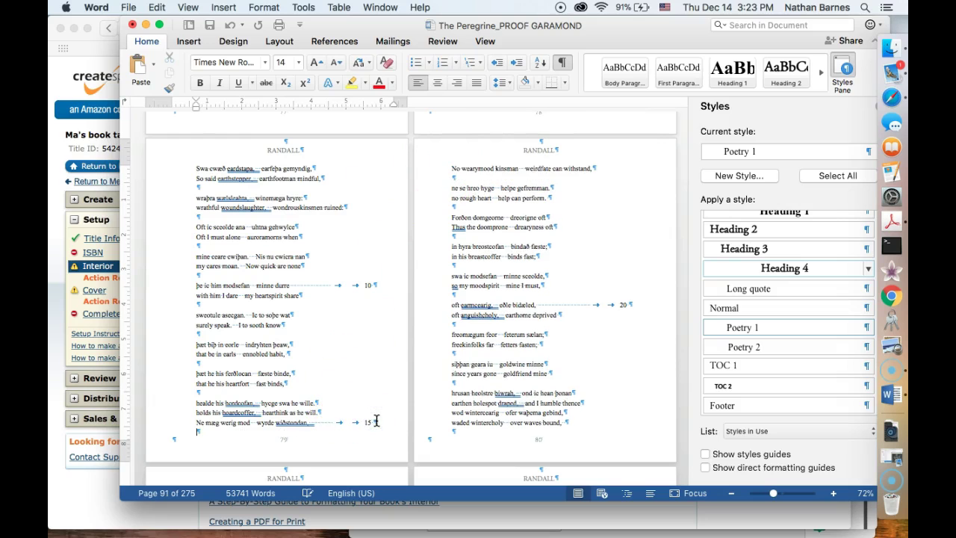
{"action": "scroll", "coordinate": [568, 324], "scroll_direction": "down", "scroll_amount": 5}
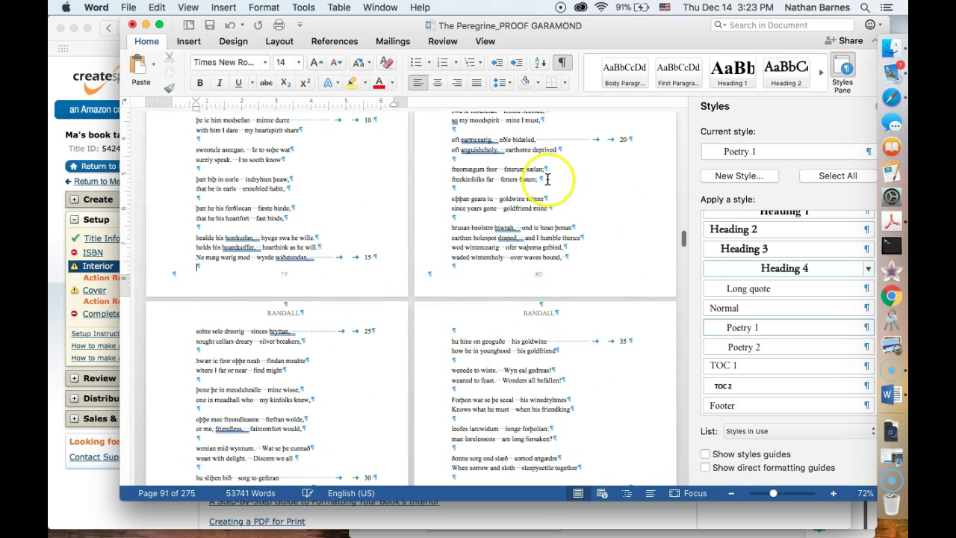
{"action": "scroll", "coordinate": [547, 179], "scroll_direction": "up", "scroll_amount": 5}
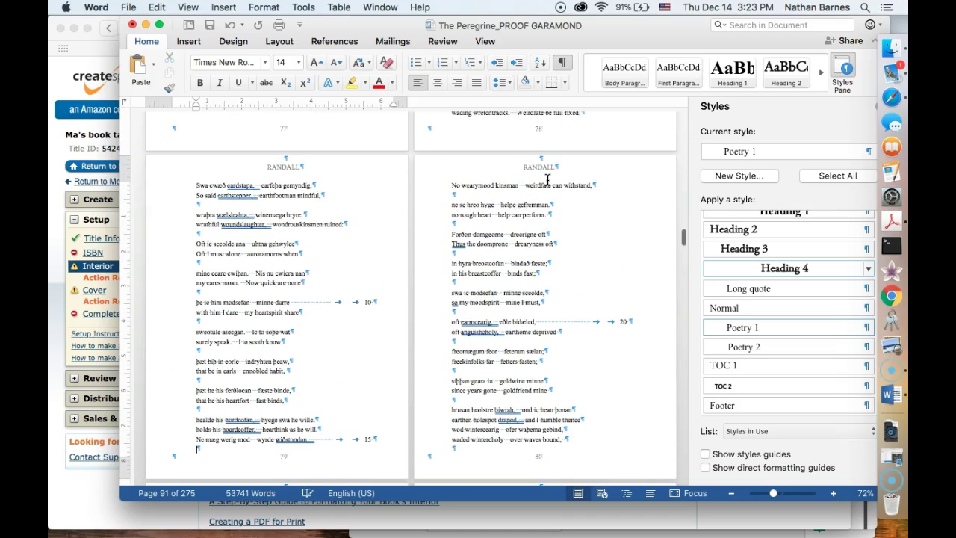
{"action": "scroll", "coordinate": [547, 179], "scroll_direction": "up", "scroll_amount": 5}
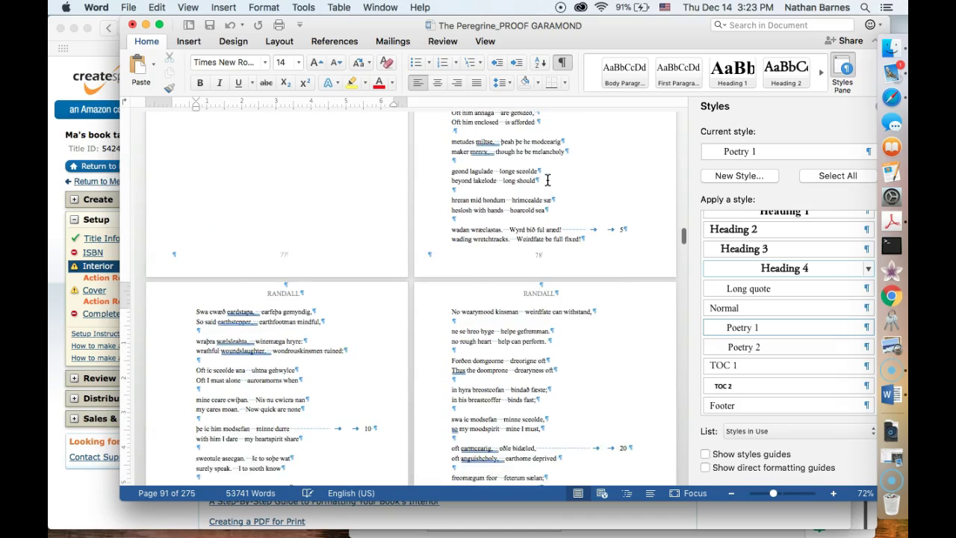
{"action": "scroll", "coordinate": [547, 179], "scroll_direction": "down", "scroll_amount": 2}
{"action": "scroll", "coordinate": [548, 179], "scroll_direction": "down", "scroll_amount": 1}
{"action": "scroll", "coordinate": [548, 180], "scroll_direction": "down", "scroll_amount": 5}
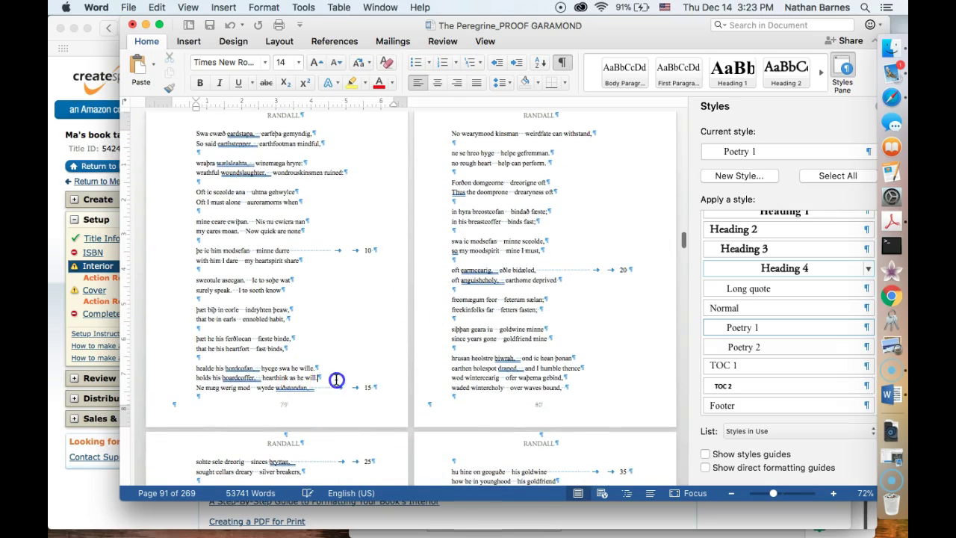
Add empty lines after 'hearthink as he will.' and delete the stray one under 'Ne mæg werig mod'.
{"action": "key", "text": "Return"}
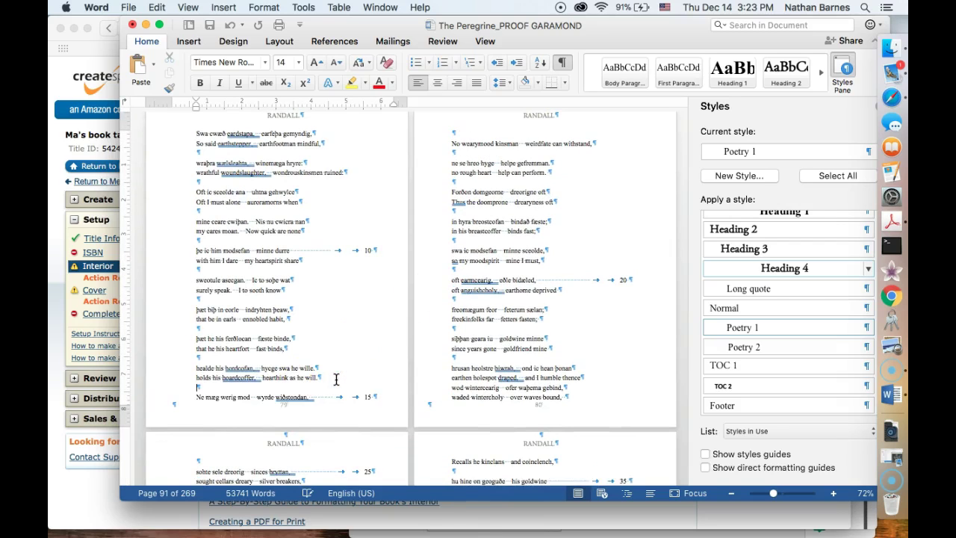
{"action": "scroll", "coordinate": [336, 379], "scroll_direction": "up", "scroll_amount": 2}
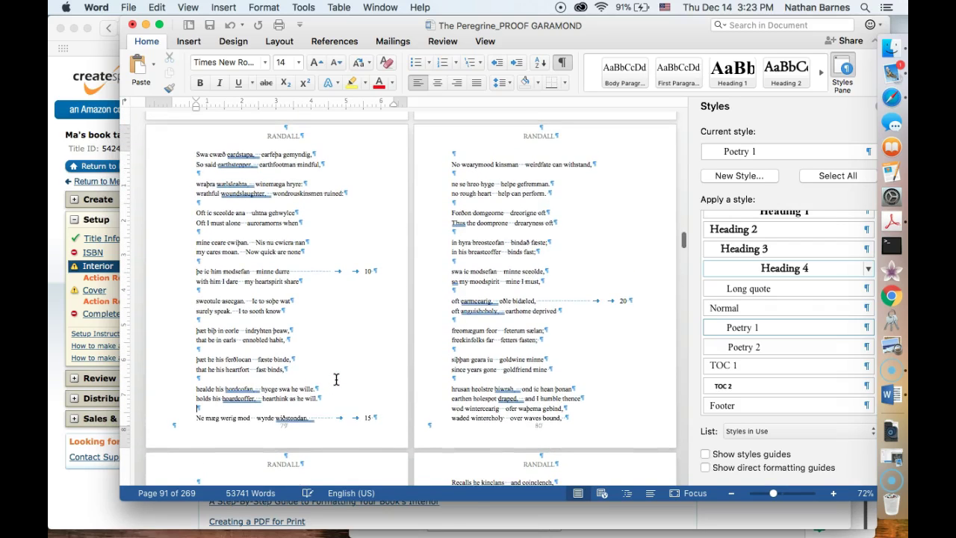
{"action": "key", "text": "Return"}
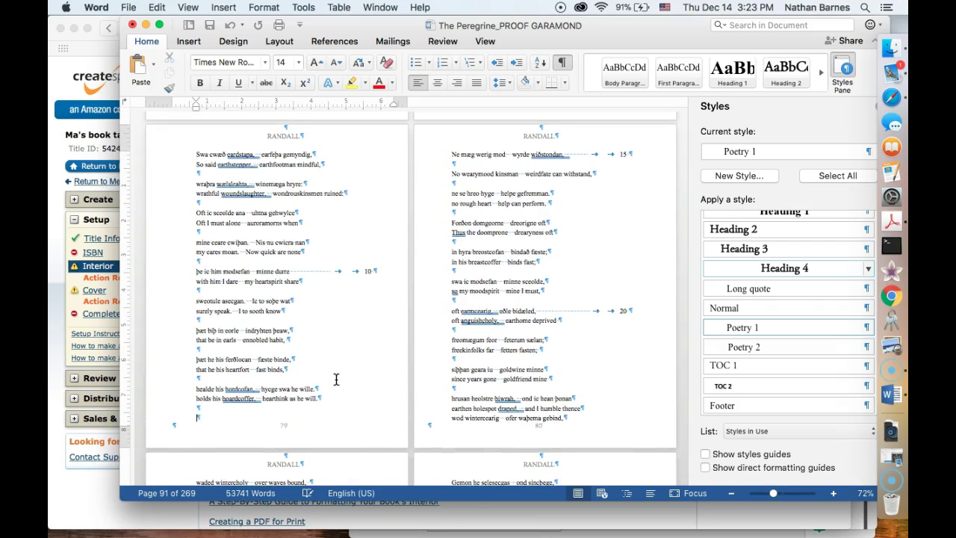
{"action": "left_click", "coordinate": [464, 165]}
{"action": "key", "text": "BackSpace"}
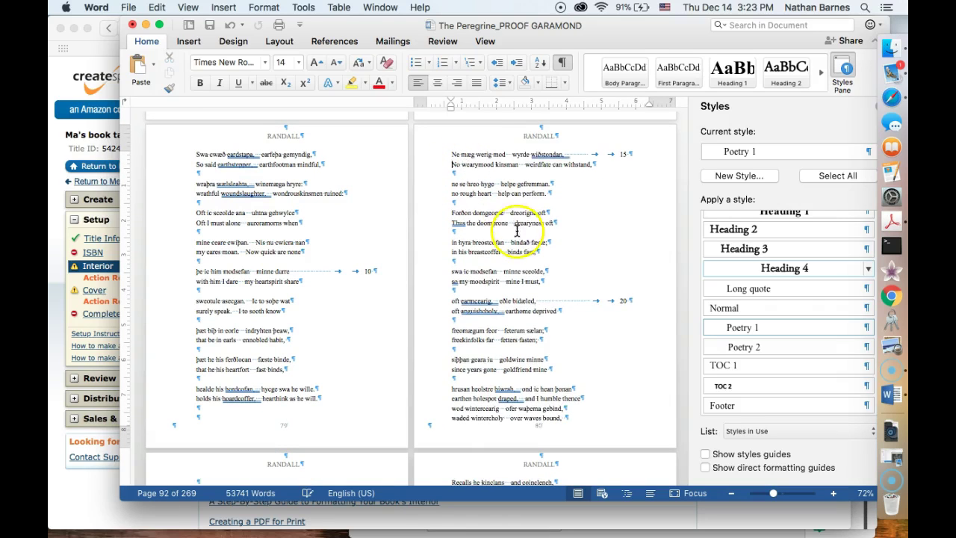
{"action": "scroll", "coordinate": [517, 231], "scroll_direction": "down", "scroll_amount": 4}
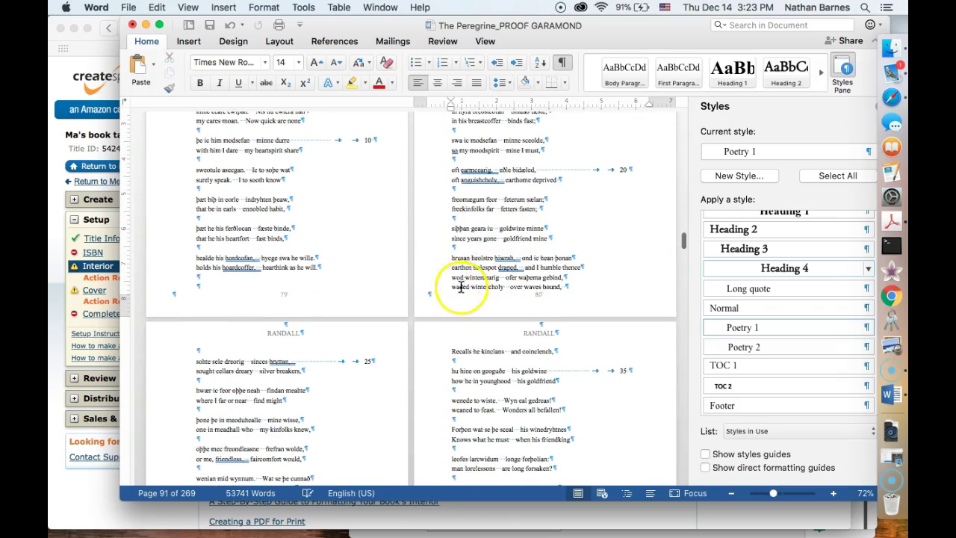
Push the 'wod wintercearig' and 'ferðloca frecnig' couplets to the tops of pages 81 and 82.
{"action": "left_click", "coordinate": [449, 278]}
{"action": "key", "text": "Return"}
{"action": "key", "text": "Return"}
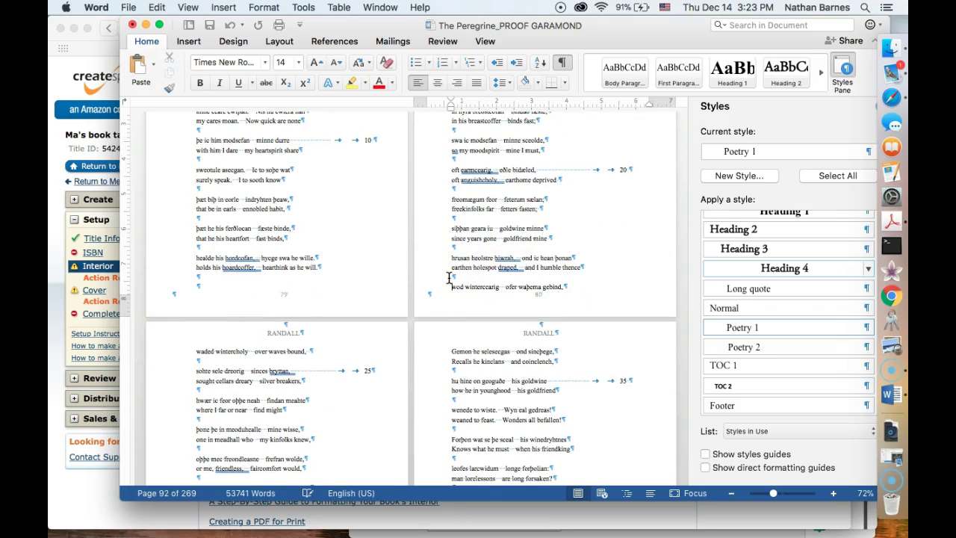
{"action": "scroll", "coordinate": [449, 278], "scroll_direction": "down", "scroll_amount": 6}
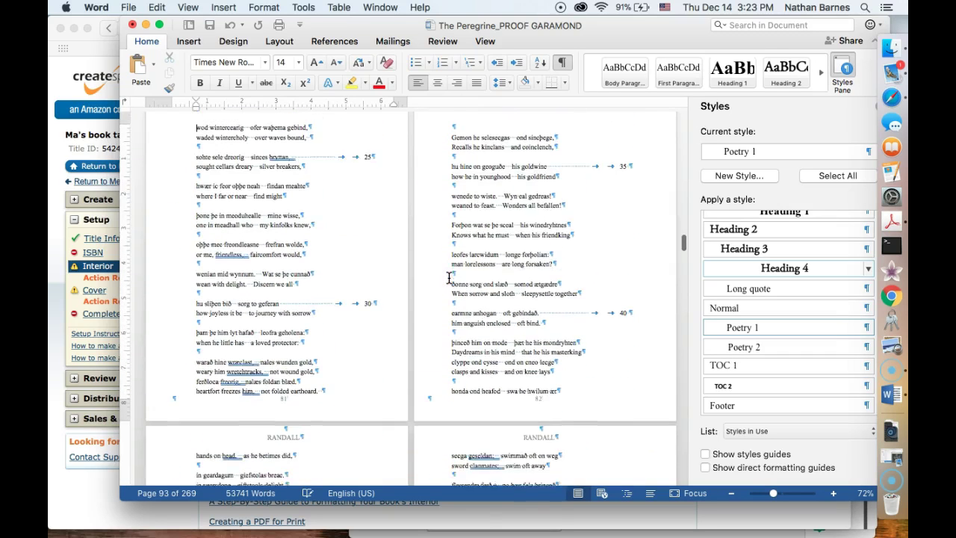
{"action": "left_click", "coordinate": [199, 378]}
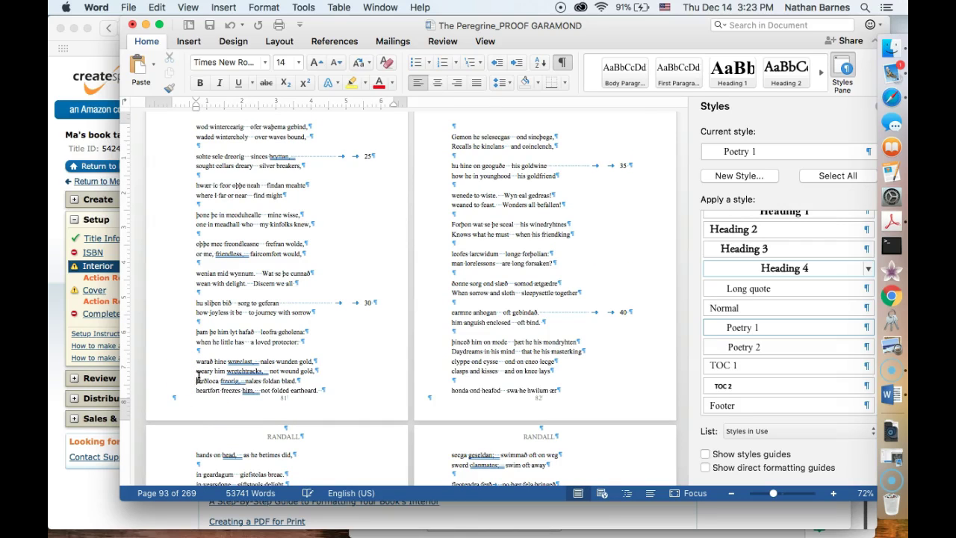
{"action": "key", "text": "Return"}
{"action": "key", "text": "Return"}
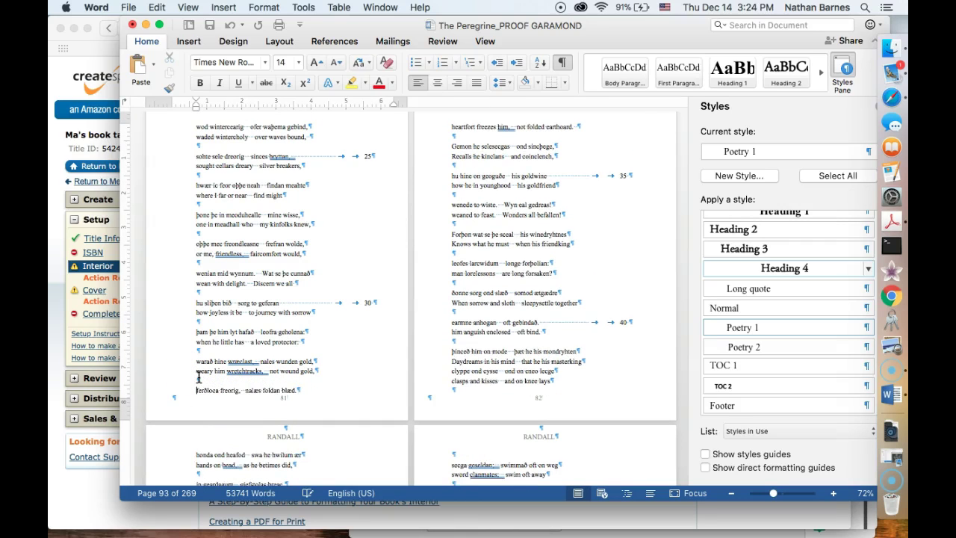
{"action": "scroll", "coordinate": [199, 378], "scroll_direction": "up", "scroll_amount": 2}
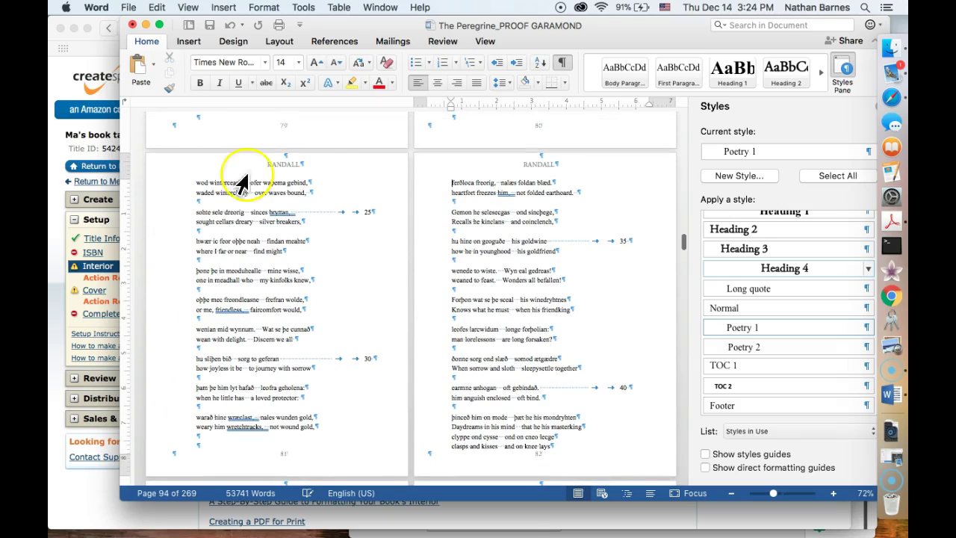
Minimize Word, launch CreateSpace's Interior Reviewer in Safari, and dismiss its welcome dialog.
{"action": "left_click_drag", "start_coordinate": [575, 35], "coordinate": [532, 34]}
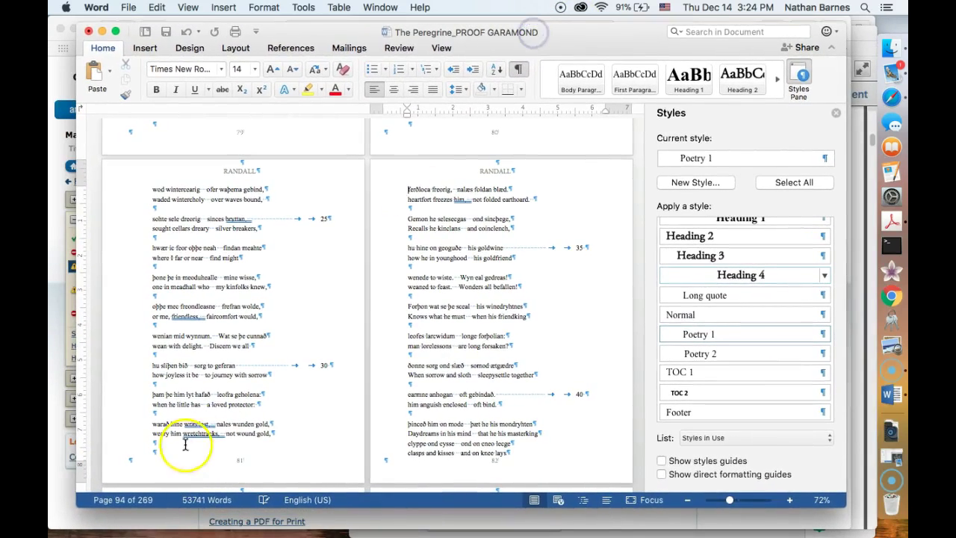
{"action": "left_click", "coordinate": [102, 33]}
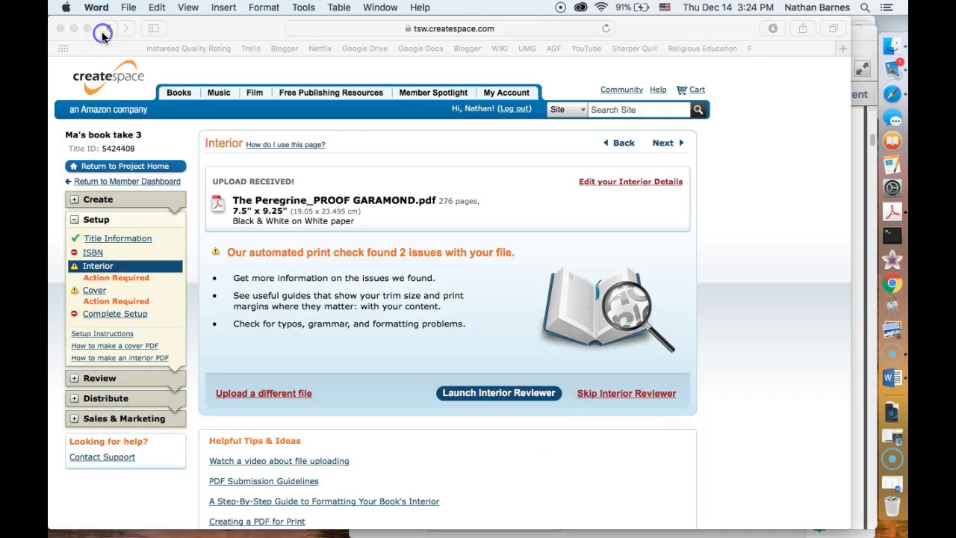
{"action": "left_click", "coordinate": [536, 396]}
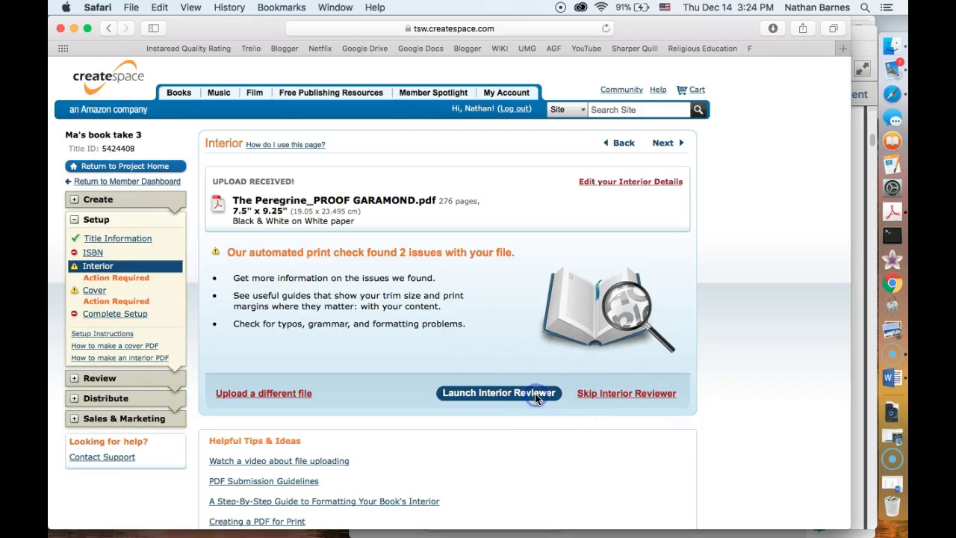
{"action": "left_click", "coordinate": [525, 396]}
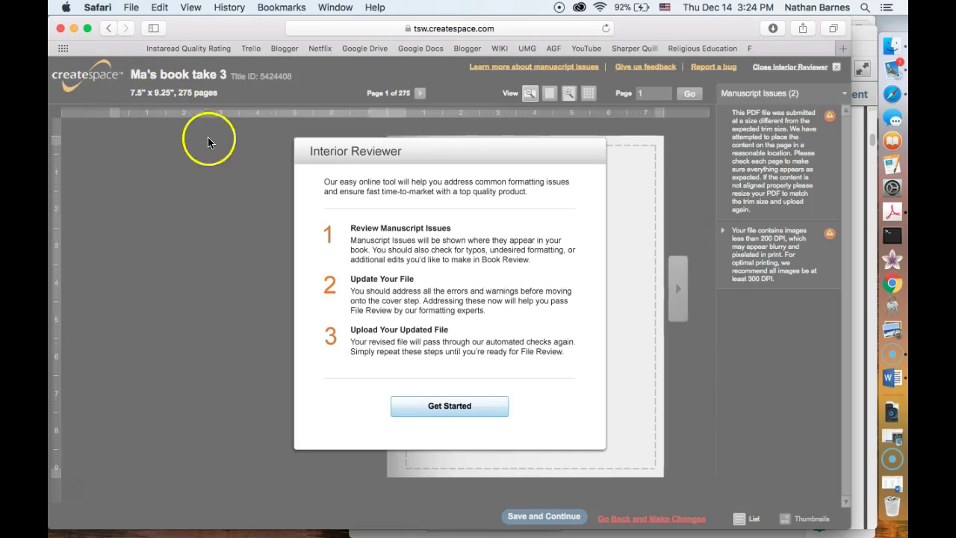
{"action": "left_click", "coordinate": [448, 407]}
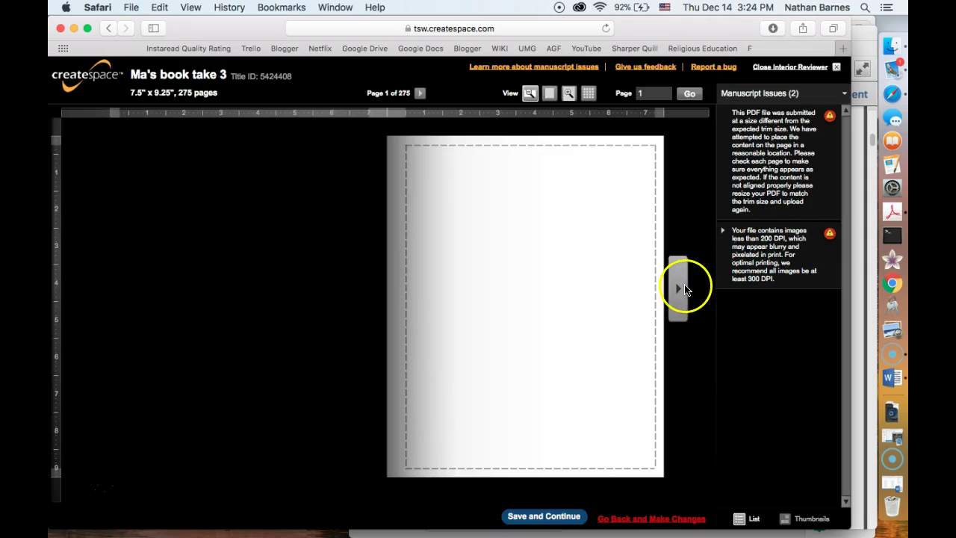
Turn to the page 4–5 spread and enlarge the book view to fill the viewer.
{"action": "left_click", "coordinate": [675, 287]}
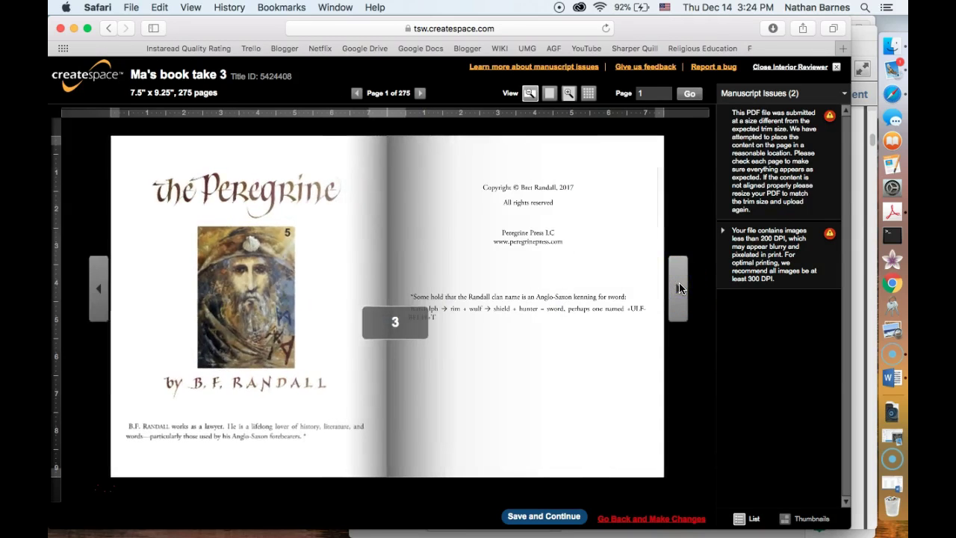
{"action": "left_click", "coordinate": [679, 286]}
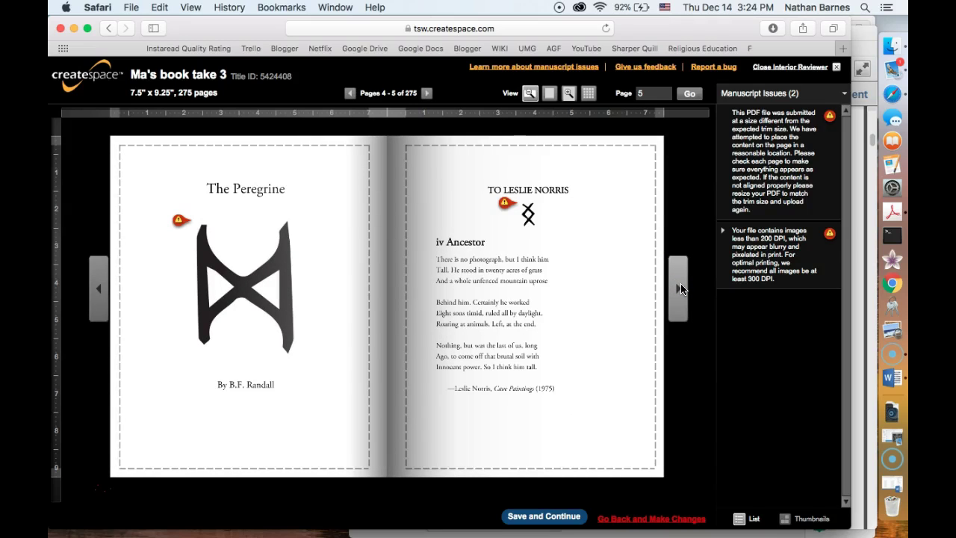
{"action": "left_click", "coordinate": [705, 327]}
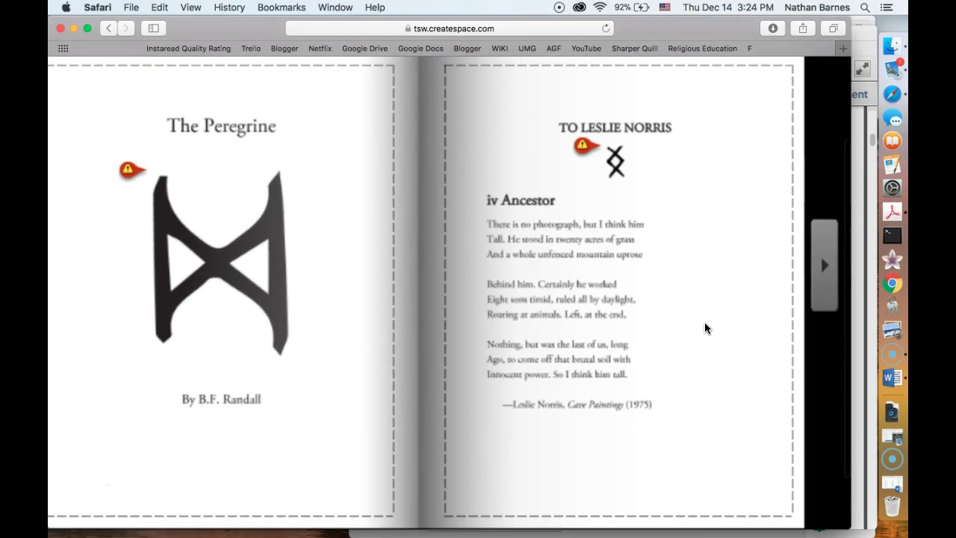
{"action": "left_click", "coordinate": [688, 288]}
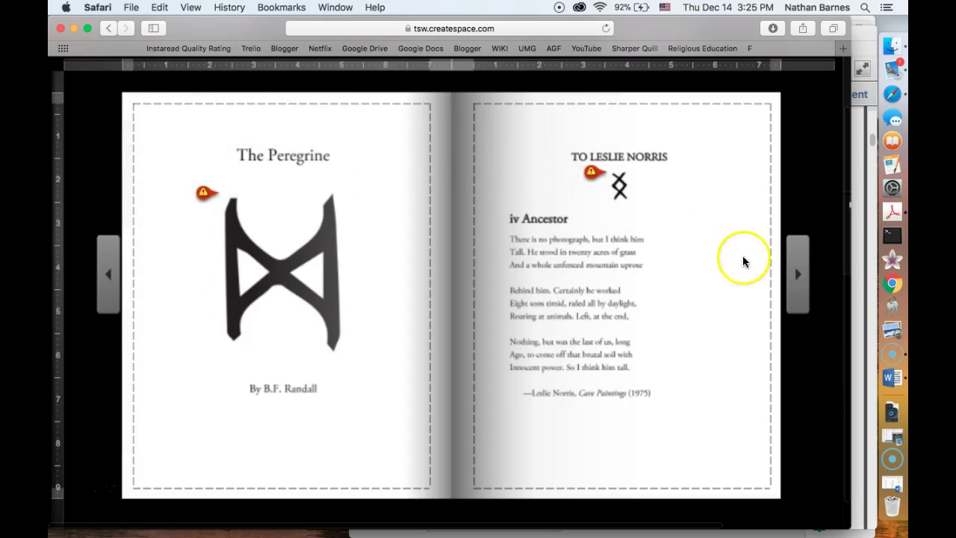
Flip past Notes of Appreciation and art credits to the Contents and PART 1 spread.
{"action": "left_click", "coordinate": [799, 262]}
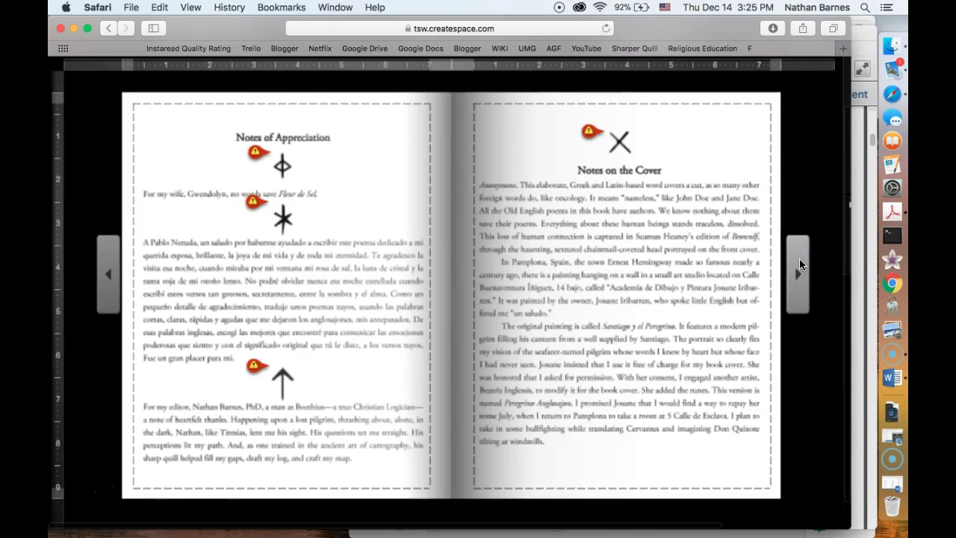
{"action": "left_click", "coordinate": [799, 264]}
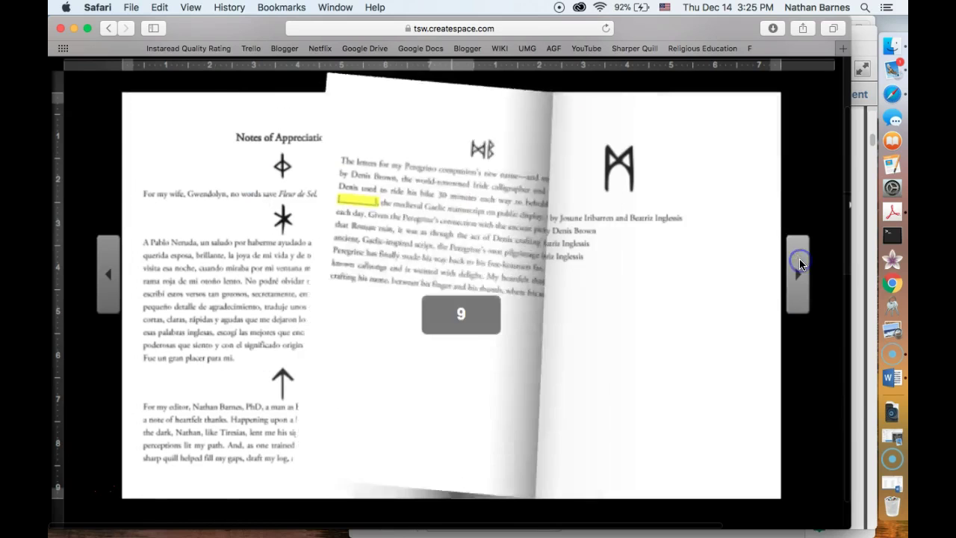
{"action": "left_click", "coordinate": [799, 261]}
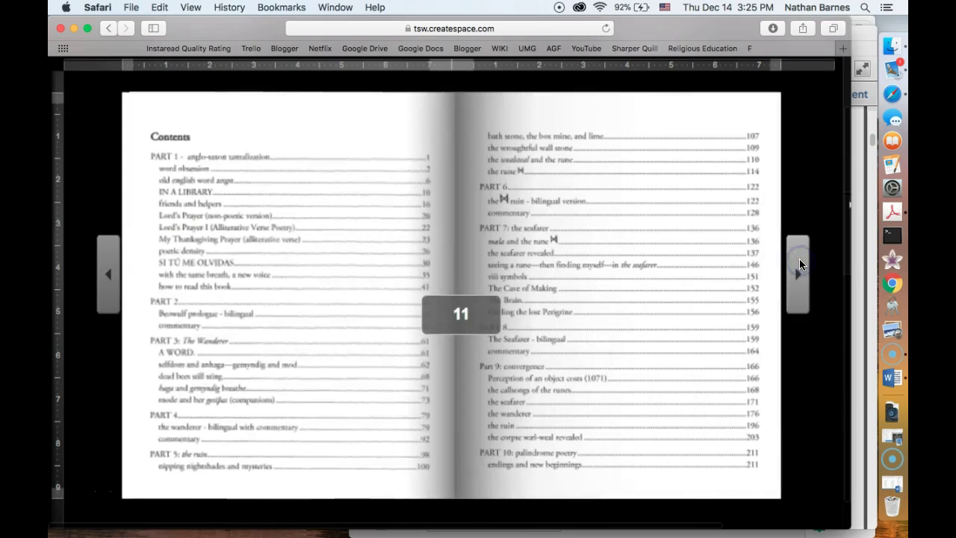
{"action": "left_click", "coordinate": [800, 264]}
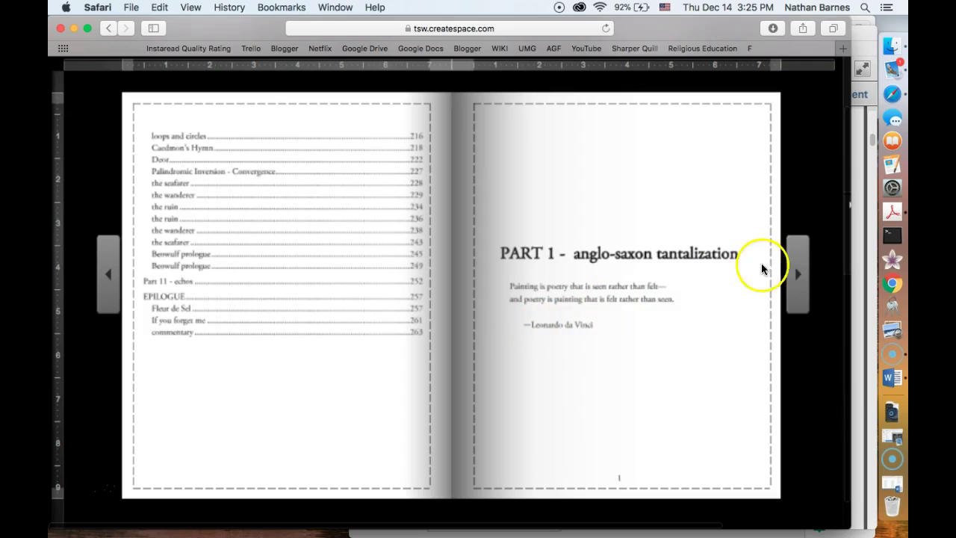
Turn through spreads 2–9 to pages 10–11 showing 'IN A LIBRARY.'.
{"action": "left_click", "coordinate": [792, 273]}
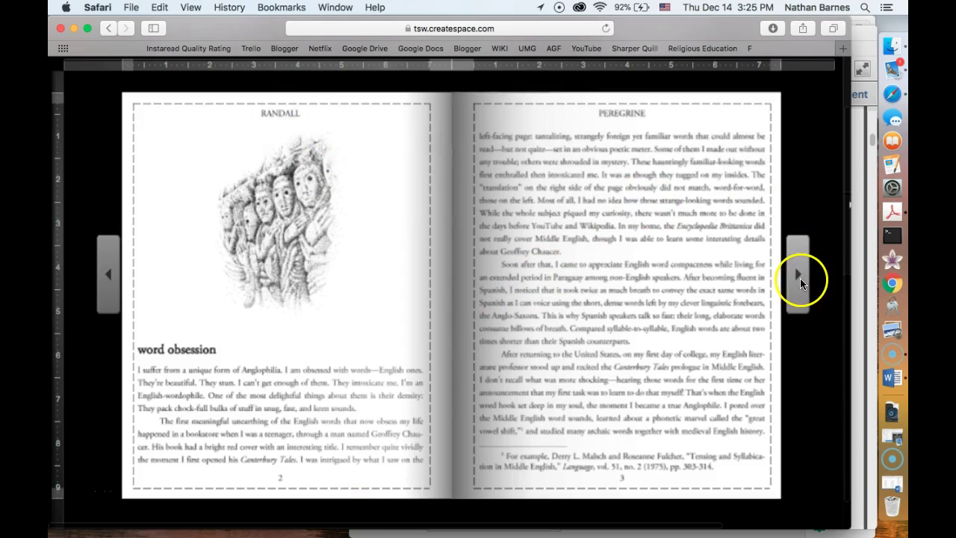
{"action": "left_click", "coordinate": [800, 279]}
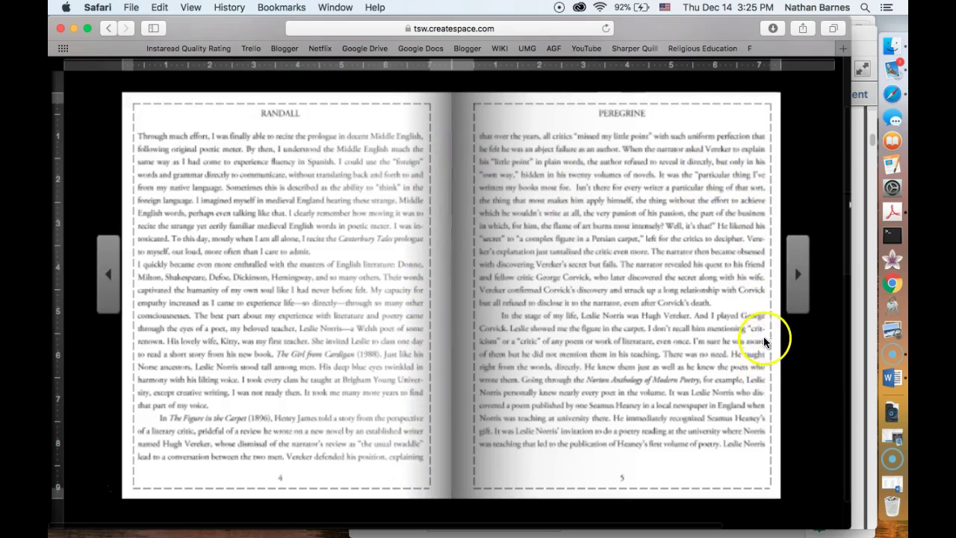
{"action": "left_click", "coordinate": [793, 299]}
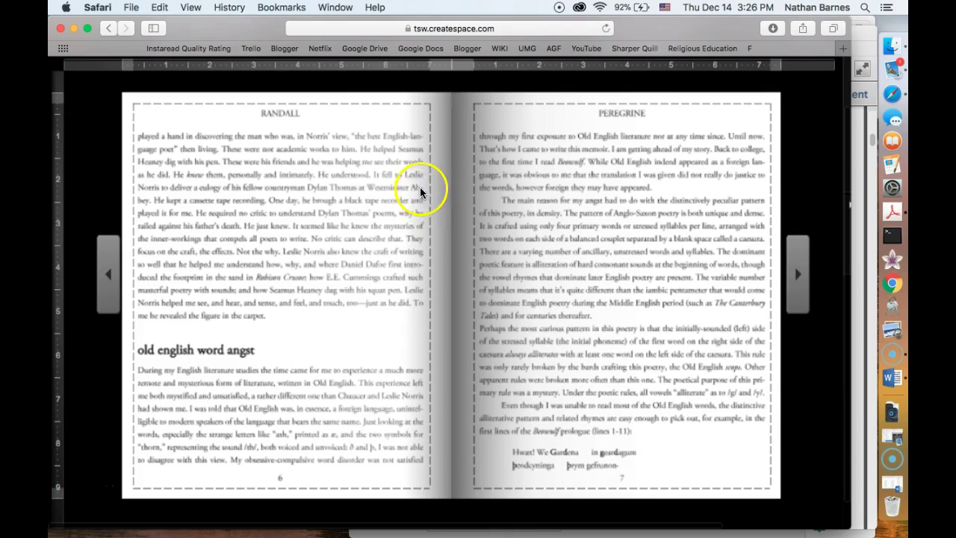
{"action": "left_click", "coordinate": [811, 288]}
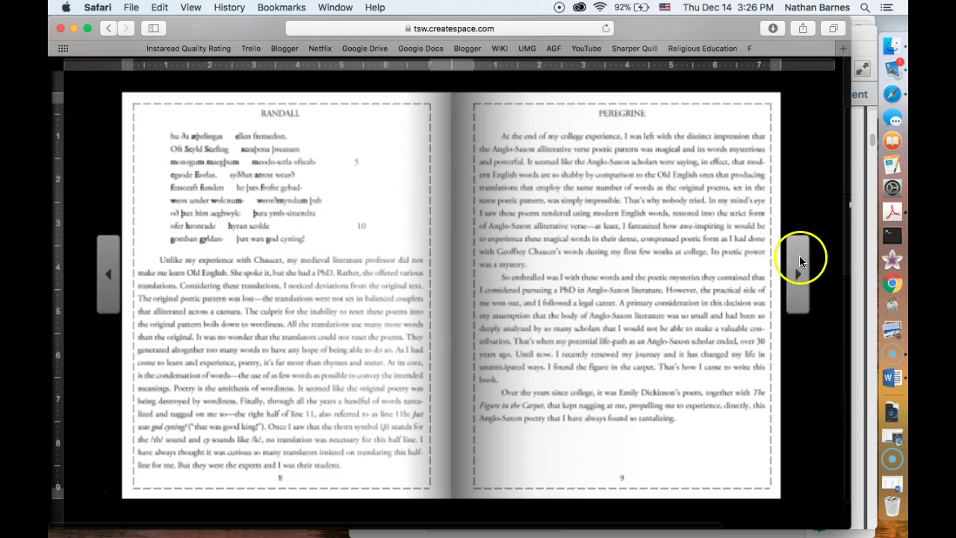
{"action": "left_click", "coordinate": [799, 259]}
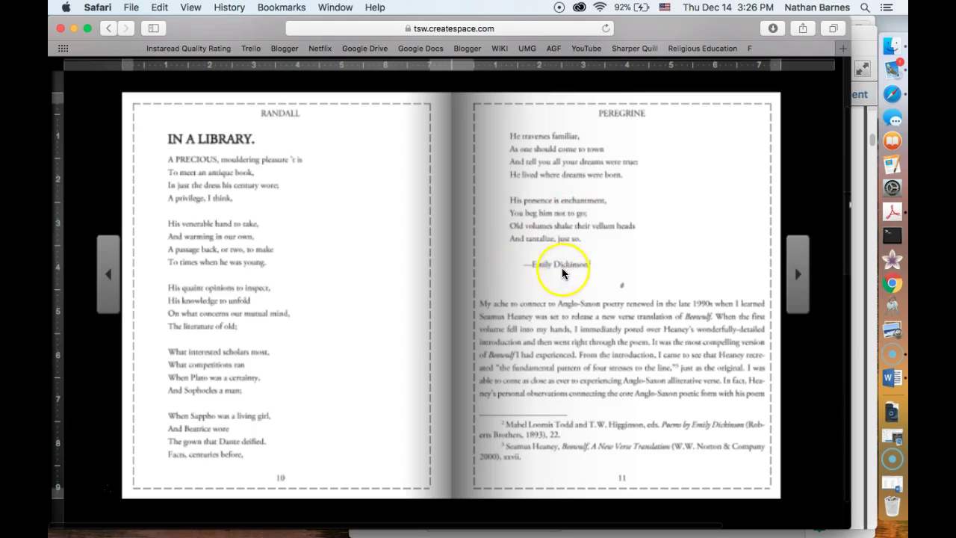
Page the proof from pages 8–9 forward through spreads 10–19 toward page 20.
{"action": "left_click", "coordinate": [109, 263]}
{"action": "left_click", "coordinate": [794, 299]}
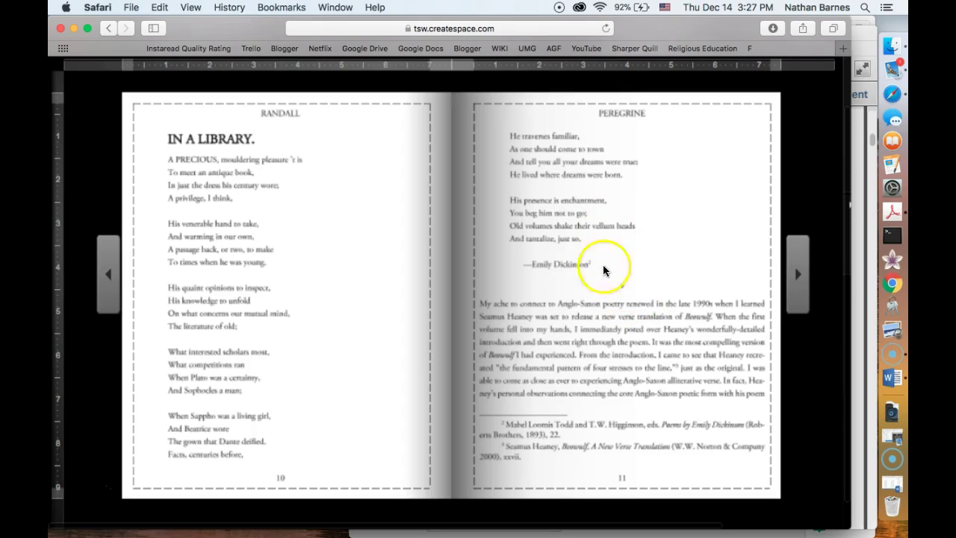
{"action": "left_click", "coordinate": [798, 280]}
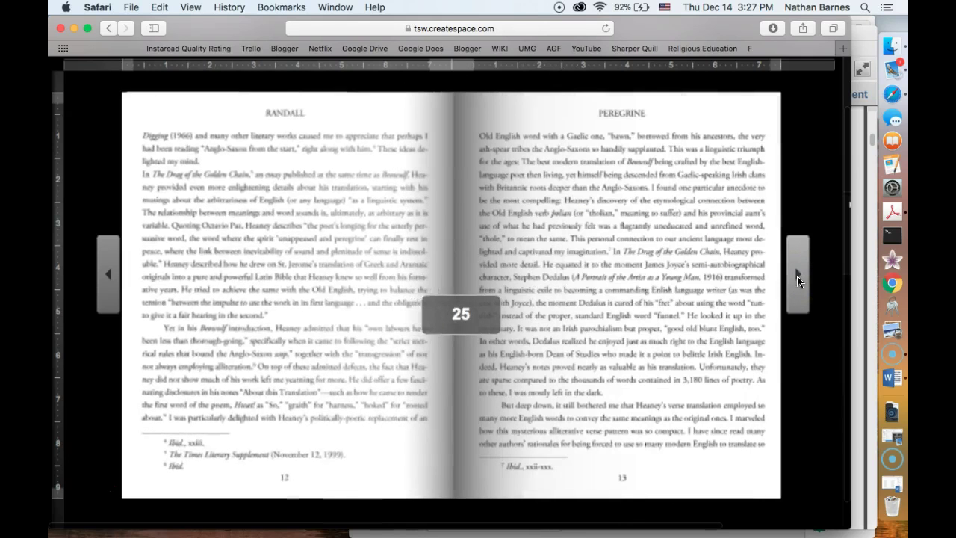
{"action": "left_click", "coordinate": [798, 280]}
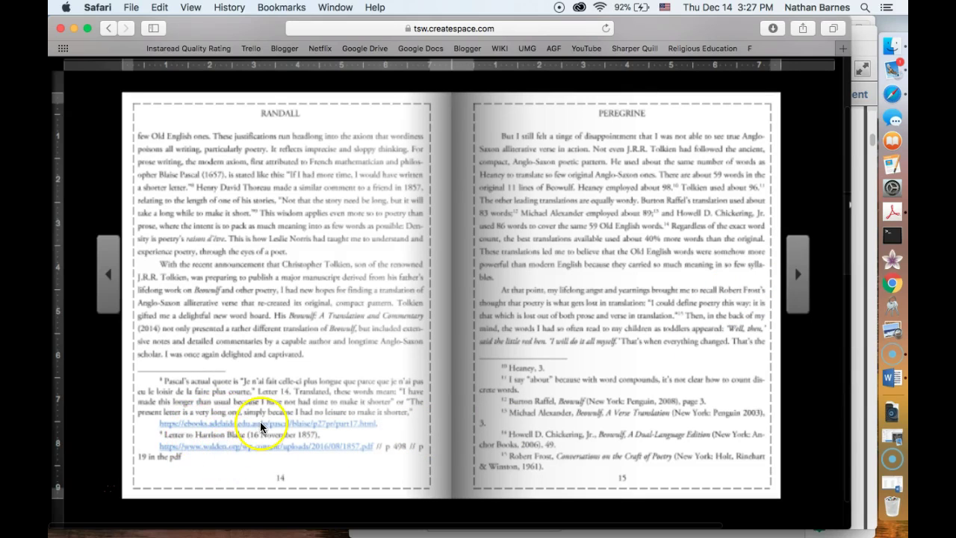
{"action": "left_click", "coordinate": [804, 276]}
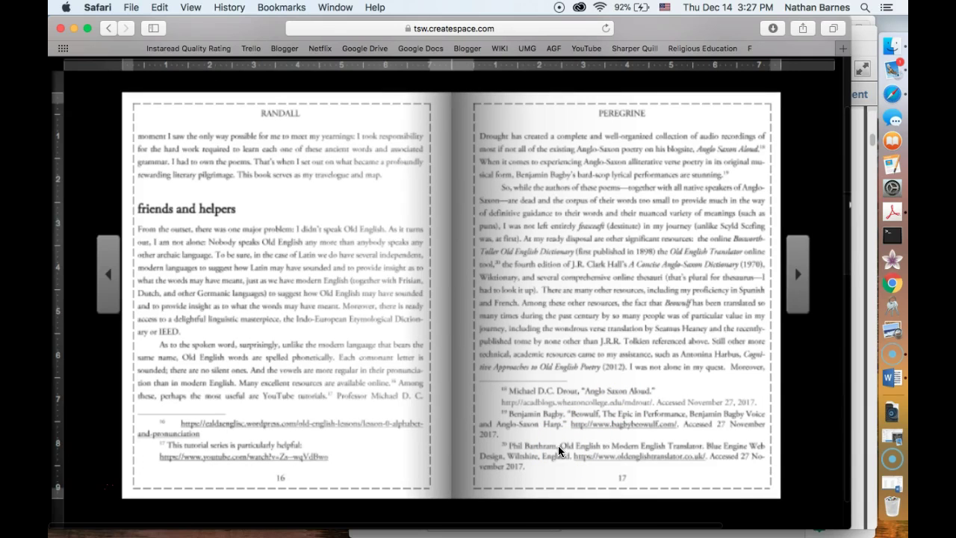
{"action": "left_click", "coordinate": [803, 278]}
{"action": "left_click", "coordinate": [803, 281]}
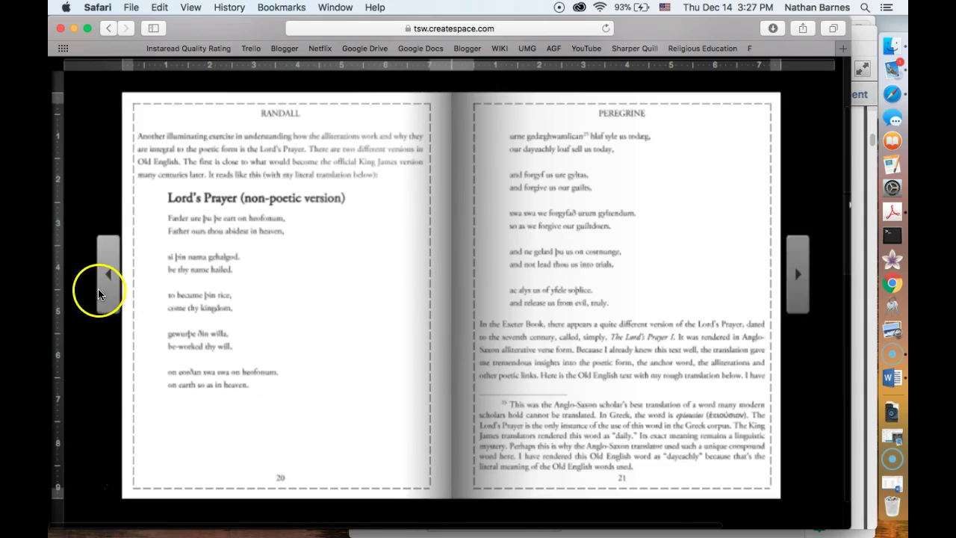
Page the proof from pages 18–19 past the Lord's Prayer forward to pages 32–33.
{"action": "left_click", "coordinate": [99, 293]}
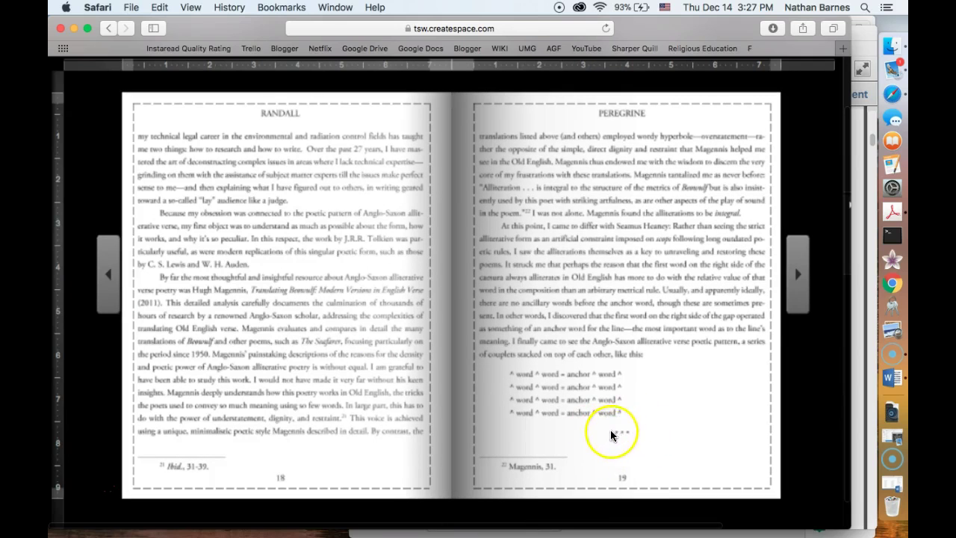
{"action": "left_click", "coordinate": [783, 308]}
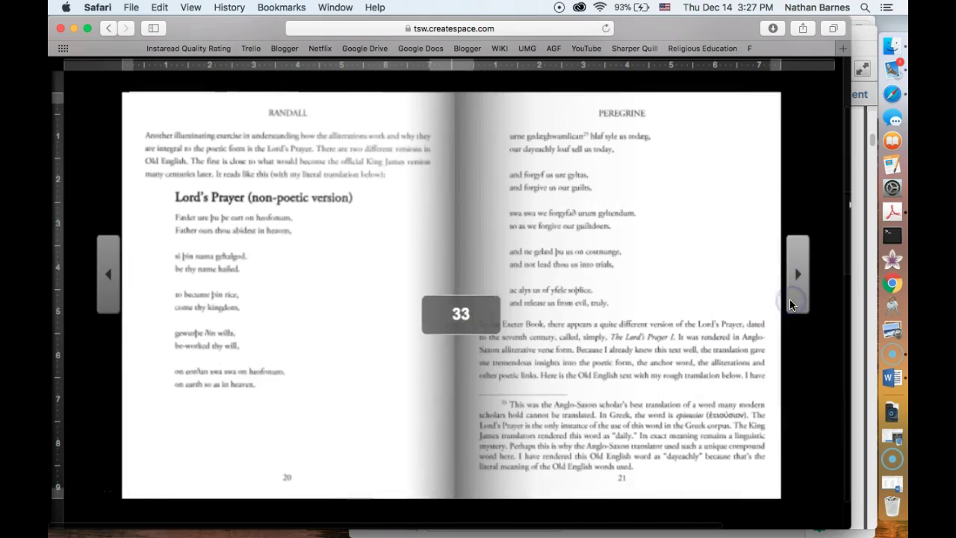
{"action": "left_click", "coordinate": [789, 300]}
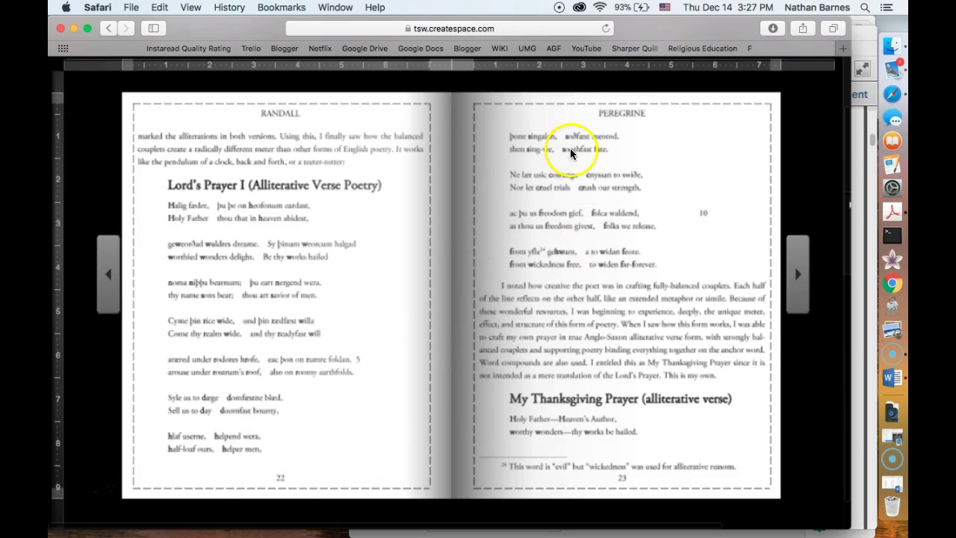
{"action": "left_click", "coordinate": [797, 272]}
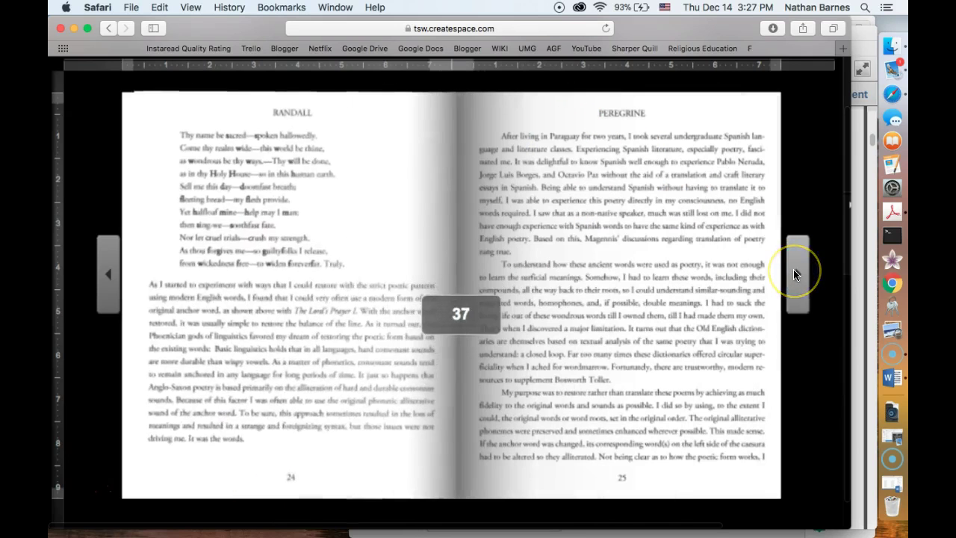
{"action": "left_click", "coordinate": [796, 275]}
{"action": "left_click", "coordinate": [796, 275]}
{"action": "left_click", "coordinate": [796, 275]}
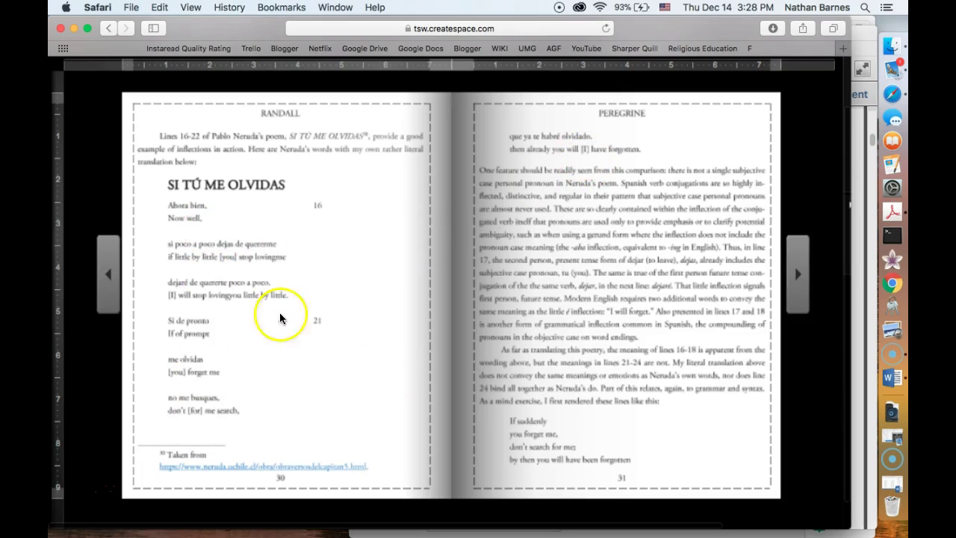
{"action": "left_click", "coordinate": [799, 269]}
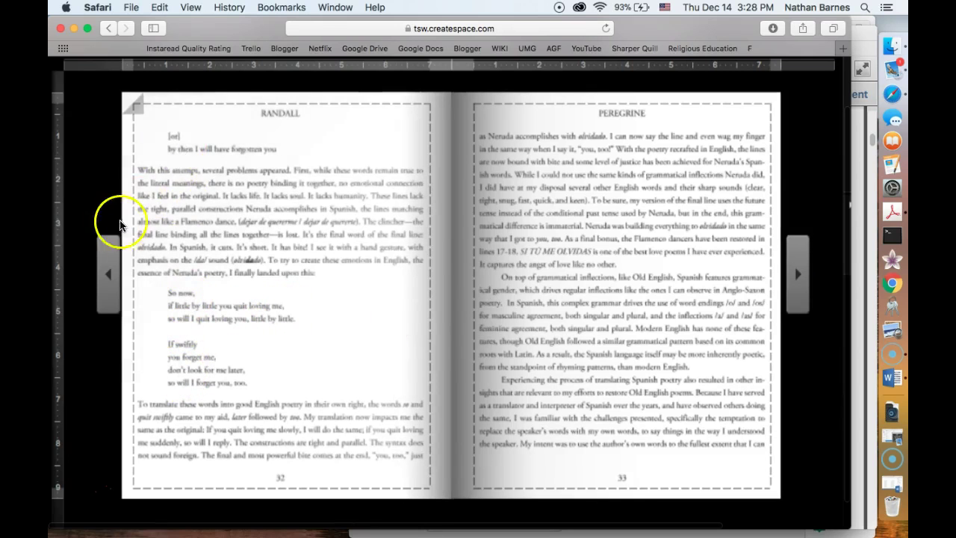
Continue paging from pages 30–31 forward to pages 44–45, where PART 2 begins.
{"action": "left_click", "coordinate": [105, 265]}
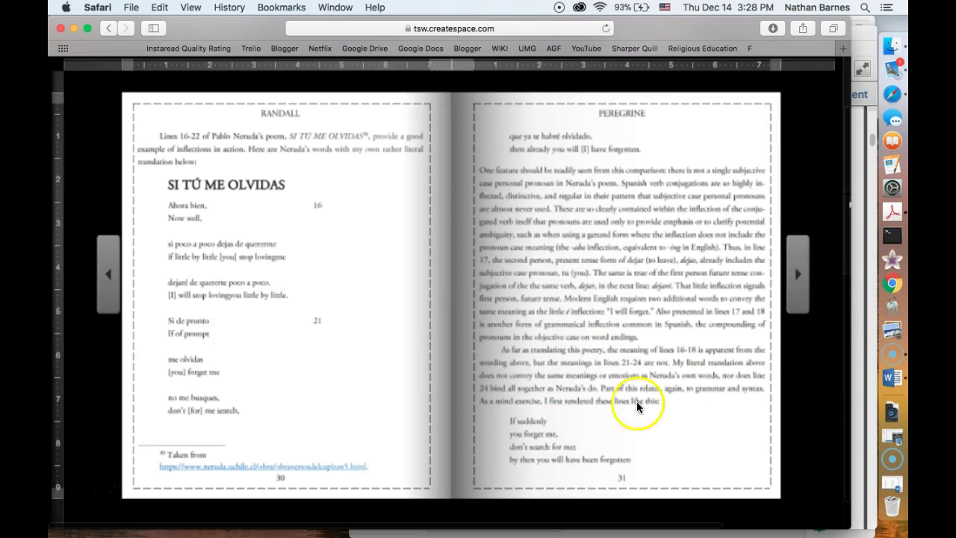
{"action": "left_click", "coordinate": [798, 300]}
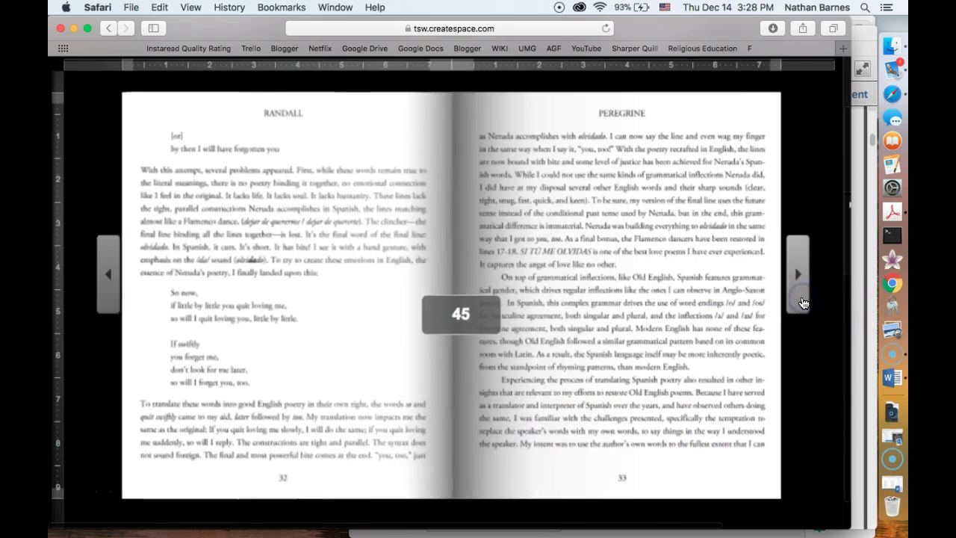
{"action": "left_click", "coordinate": [804, 303]}
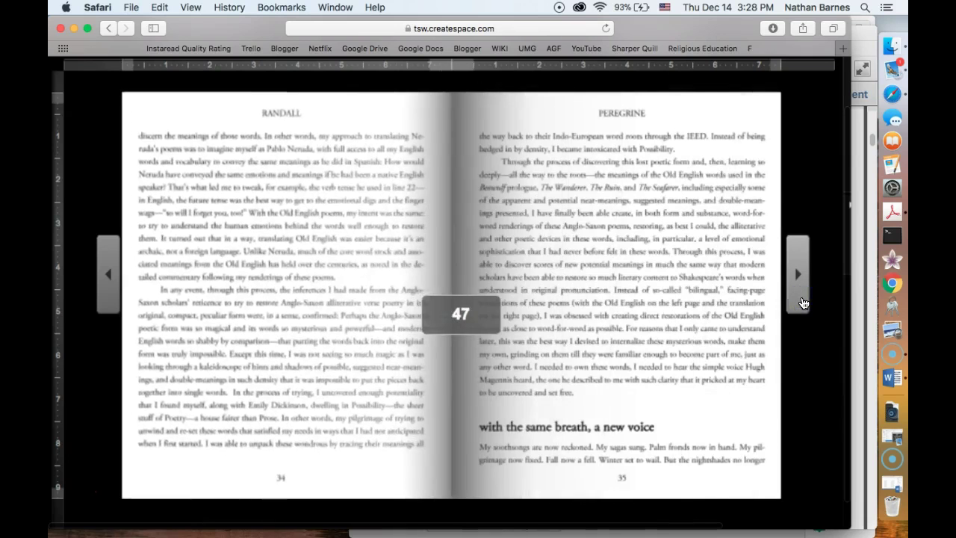
{"action": "left_click", "coordinate": [803, 302]}
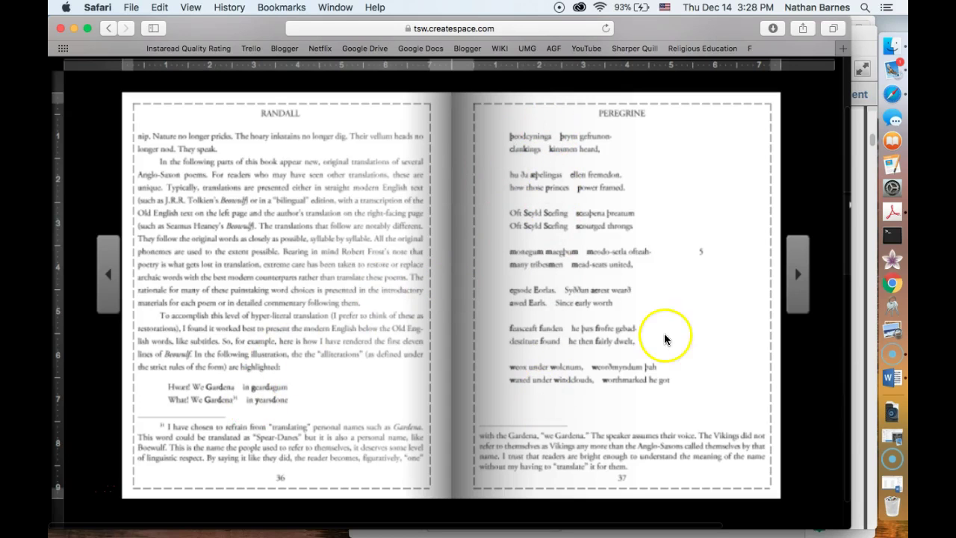
{"action": "left_click", "coordinate": [803, 301]}
{"action": "left_click", "coordinate": [805, 301]}
{"action": "left_click", "coordinate": [805, 301]}
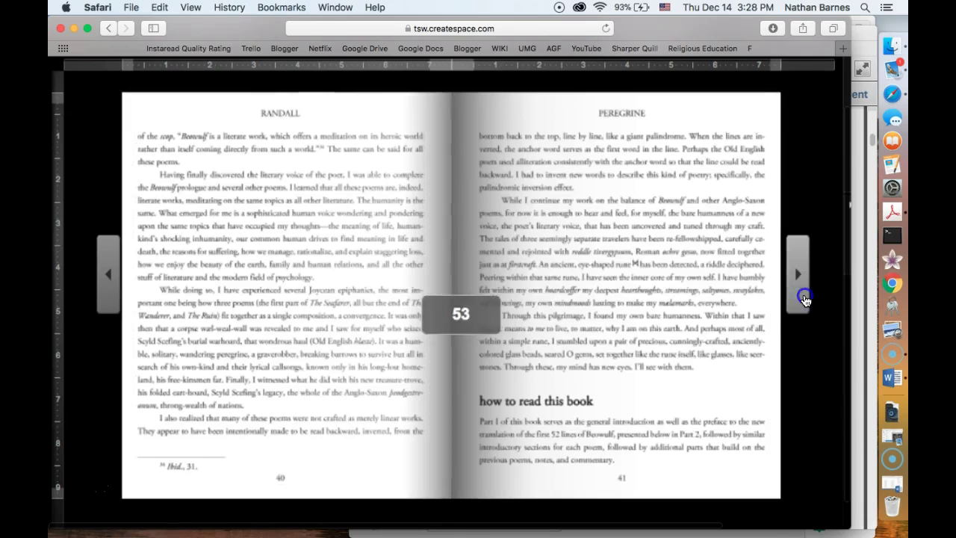
{"action": "left_click", "coordinate": [805, 301]}
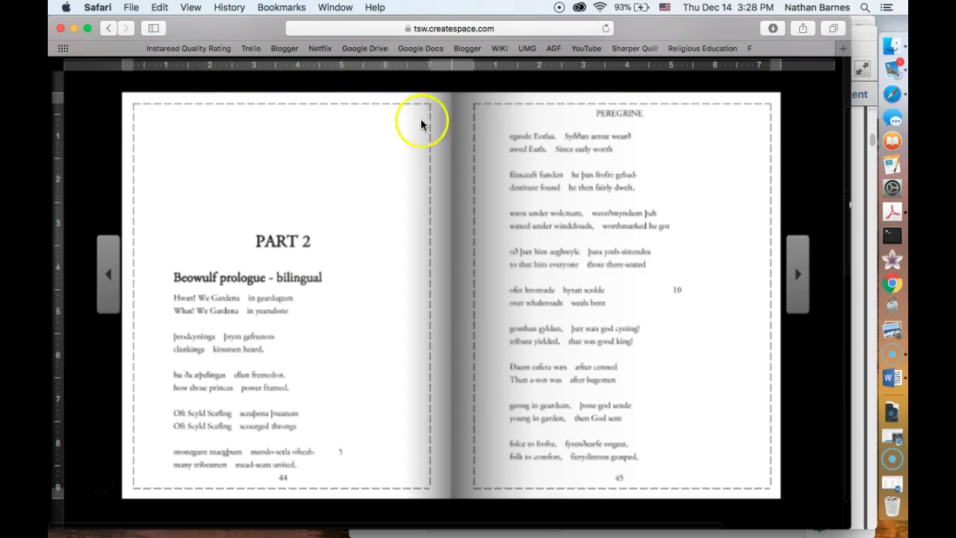
Page through the Beowulf prologue to pages 52–53, then settle on the commentary at pages 50–51.
{"action": "left_click", "coordinate": [797, 293]}
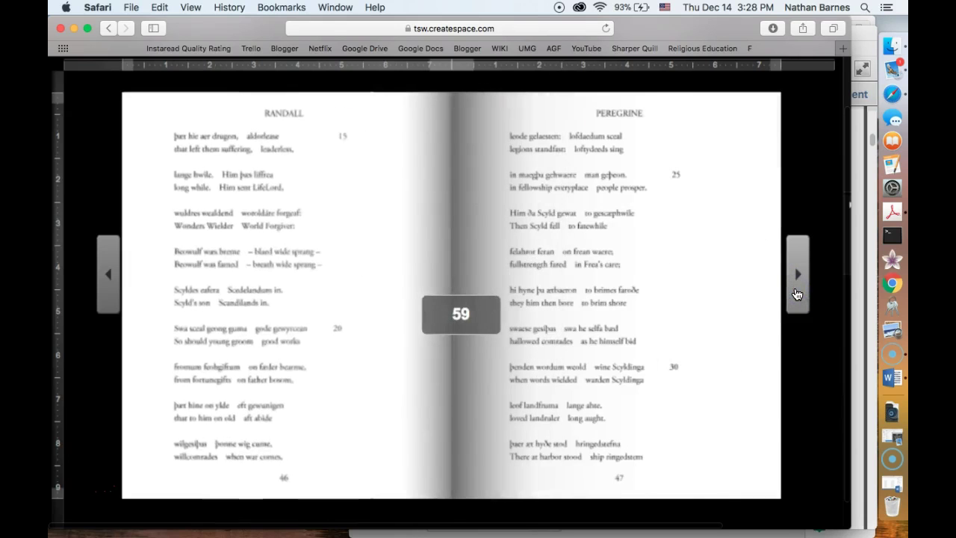
{"action": "left_click", "coordinate": [798, 293]}
{"action": "left_click", "coordinate": [798, 293]}
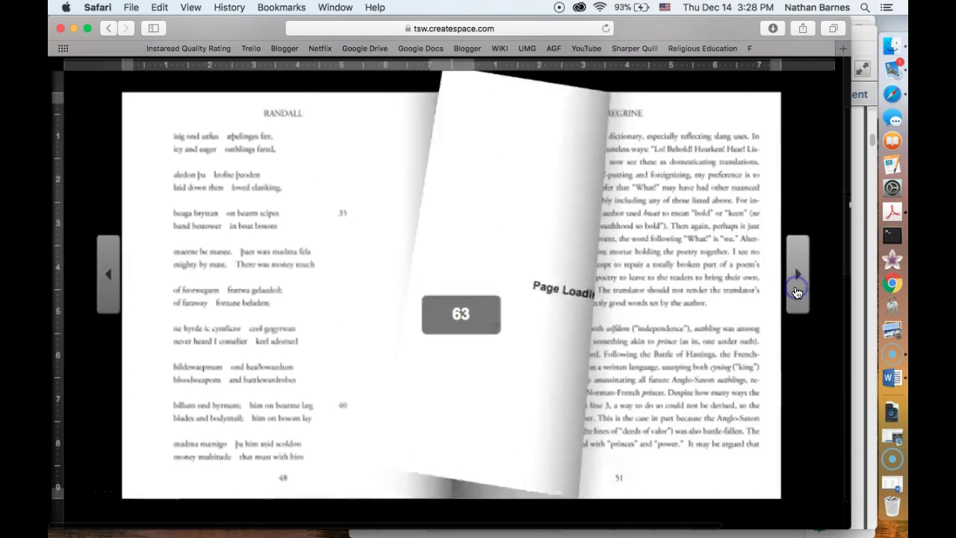
{"action": "left_click", "coordinate": [798, 293]}
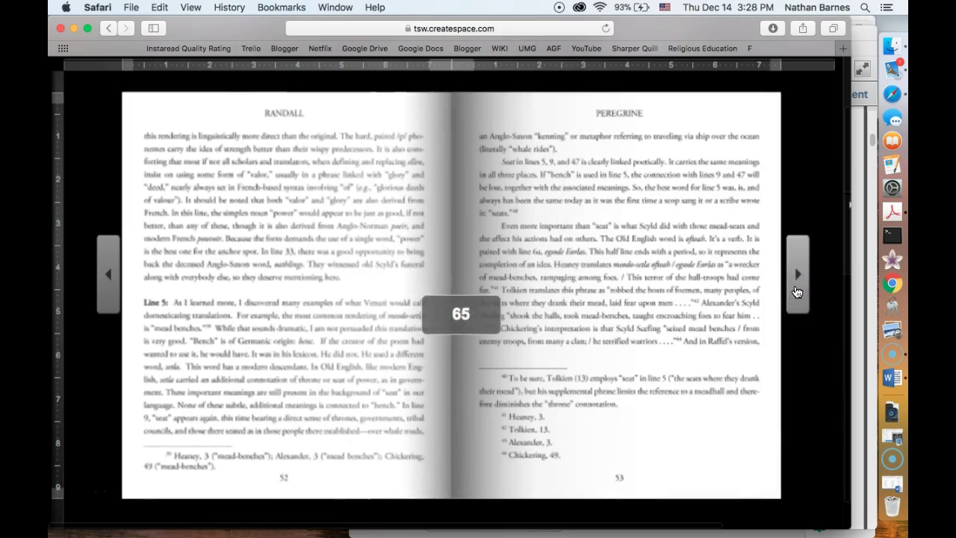
{"action": "left_click", "coordinate": [109, 303]}
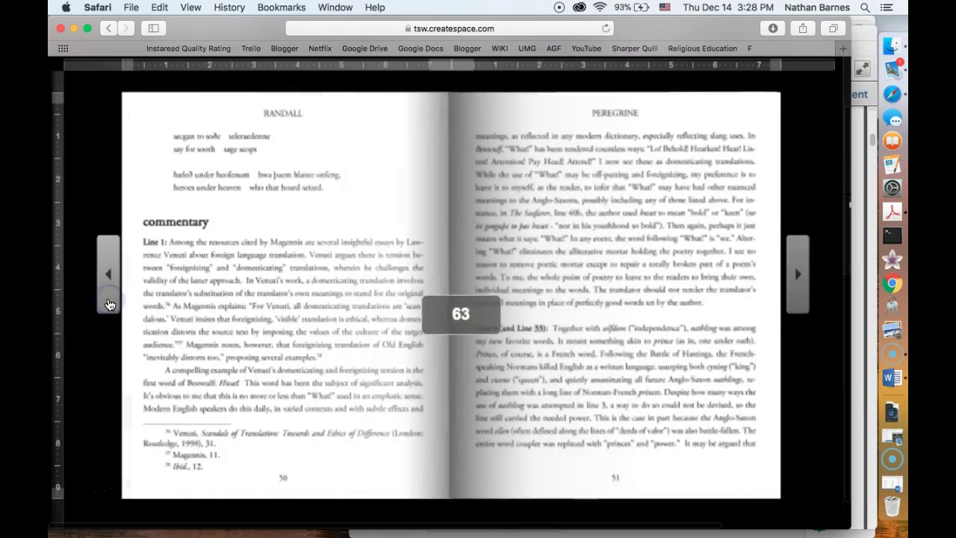
{"action": "left_click", "coordinate": [110, 303]}
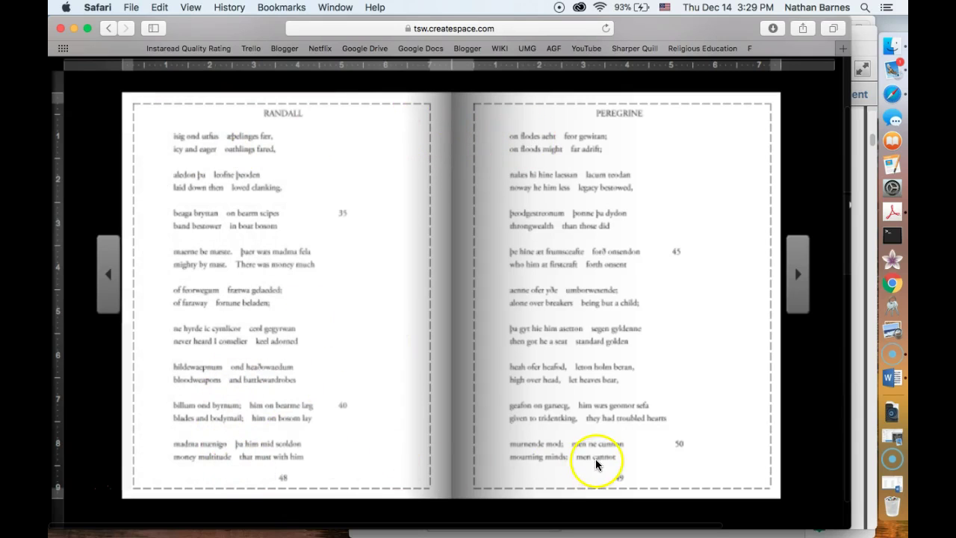
{"action": "left_click", "coordinate": [805, 299]}
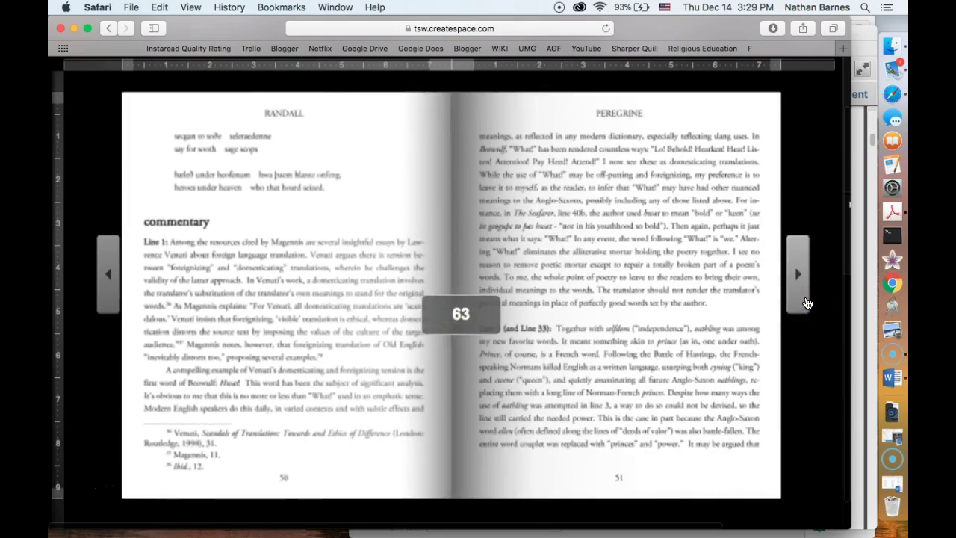